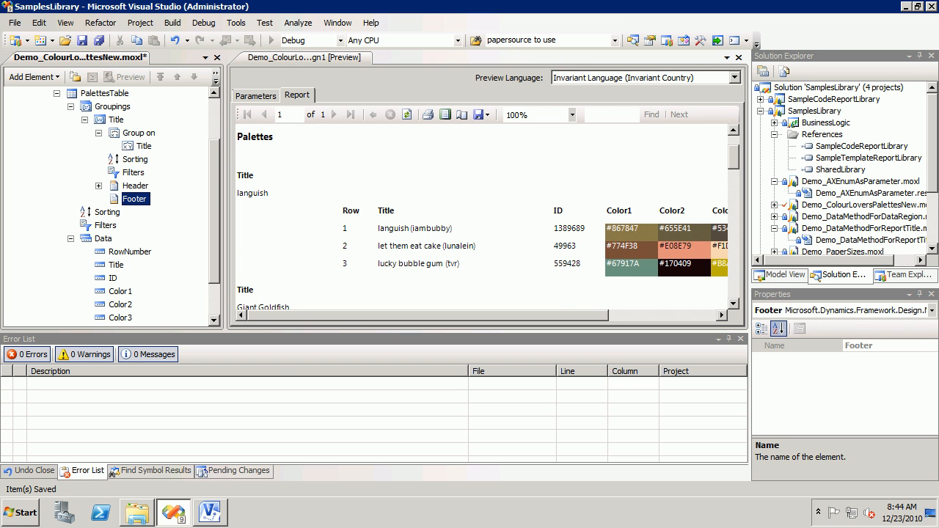
Step: Wrap the Title group's grouping expression in UCase so it reads = UCase(Left( Fields!Title.Value, 1))
scroll(484, 217, "down", 2)
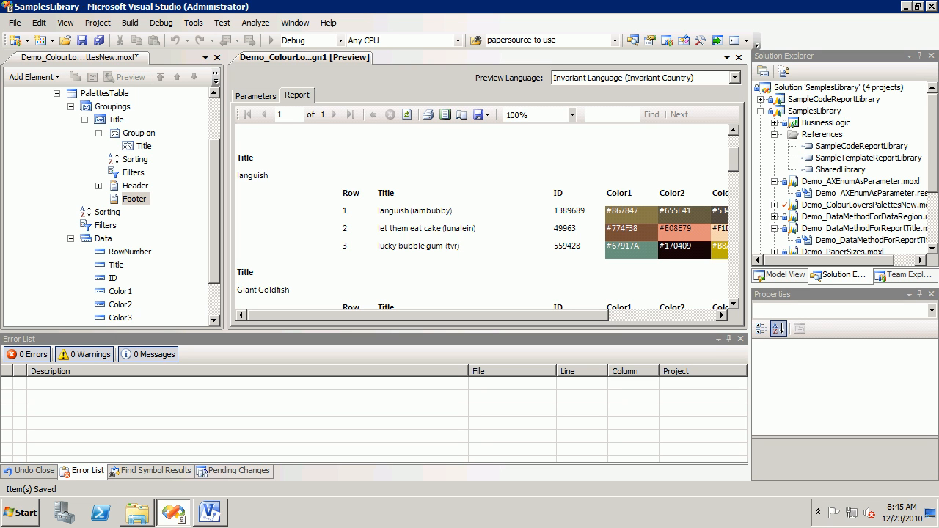
scroll(488, 227, "down", 1)
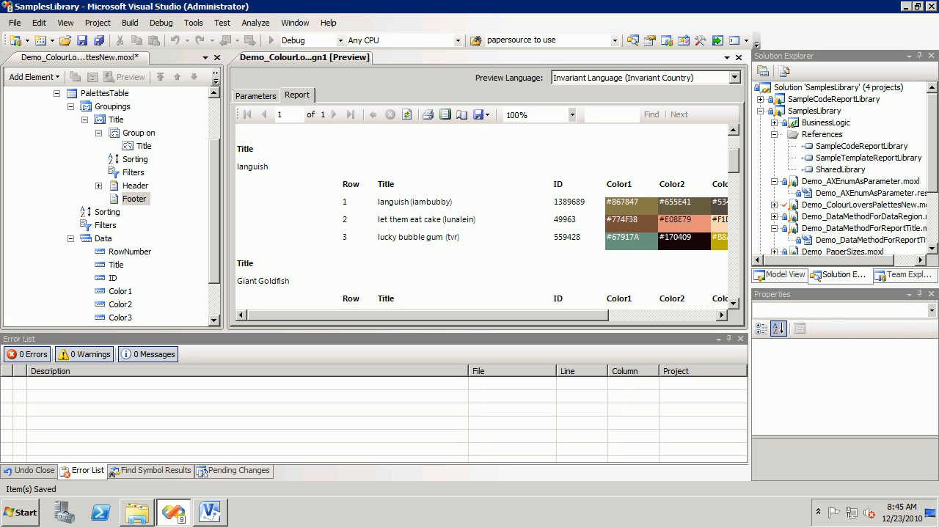
left_click(116, 120)
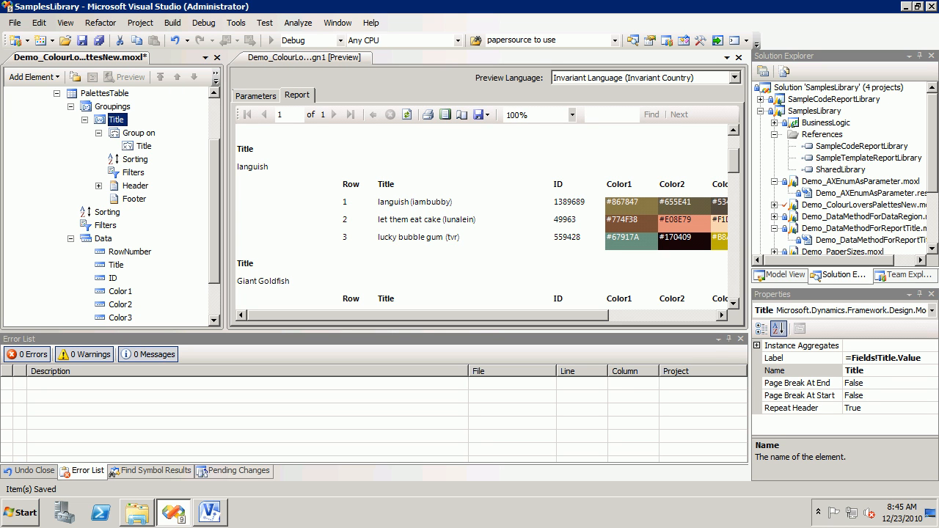
left_click(143, 146)
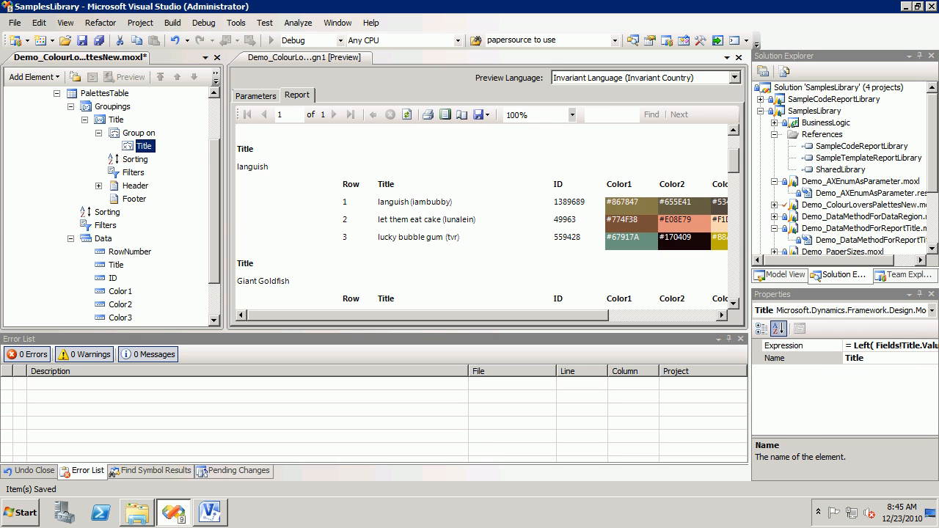
left_click(884, 345)
left_click(933, 346)
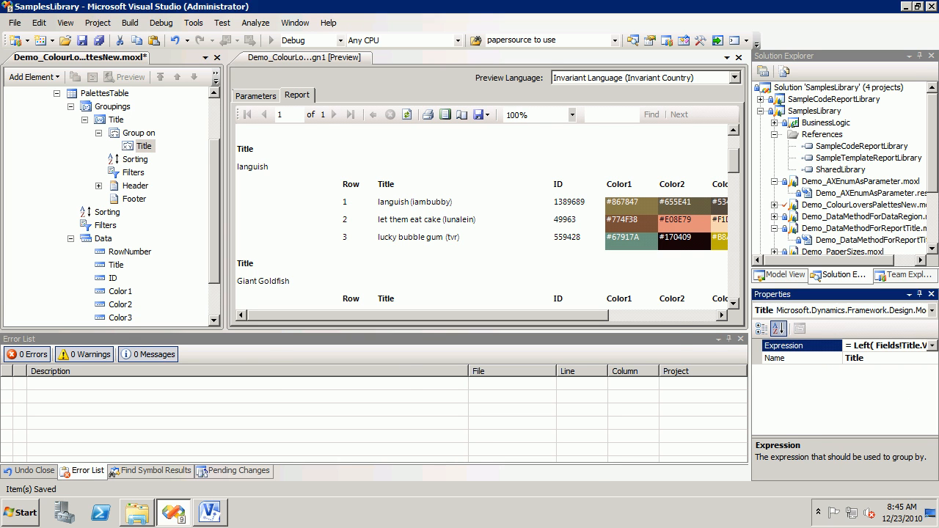
left_click(873, 358)
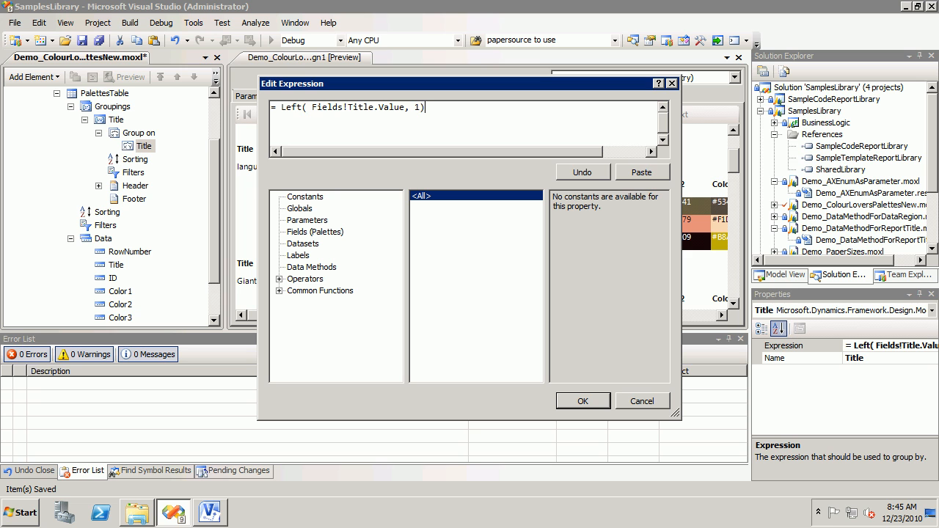
type("UCase(")
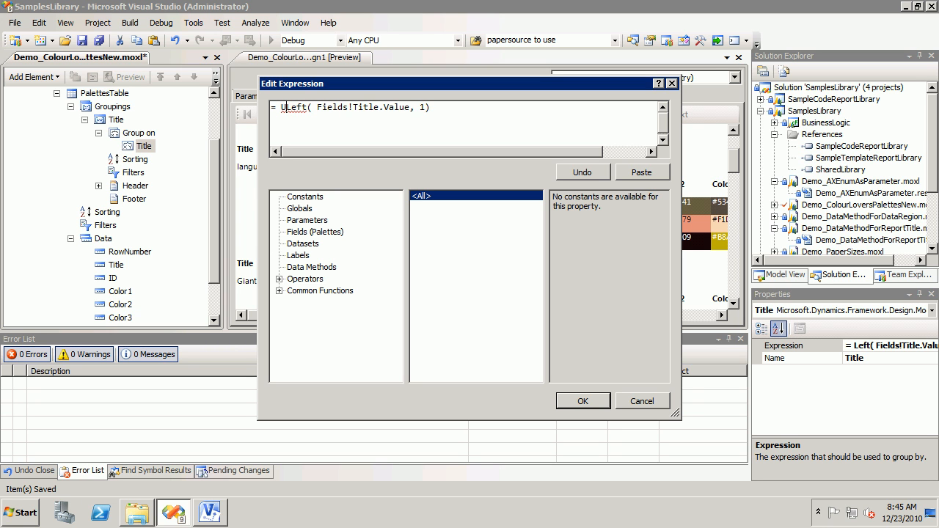
key("ctrl+Right")
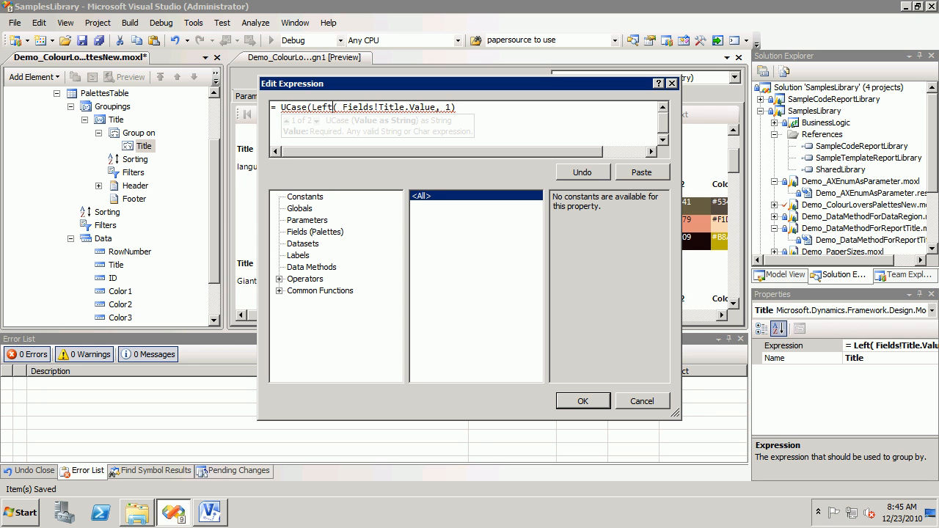
type(")")
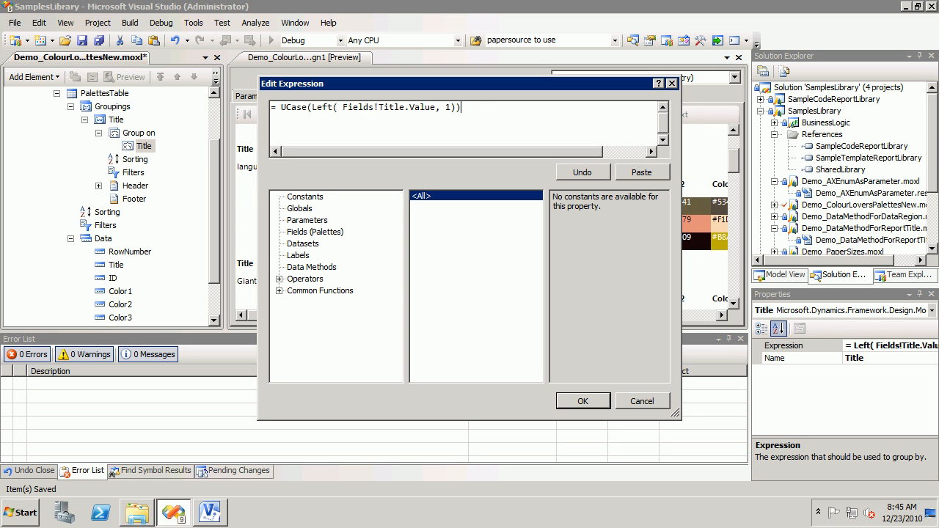
Step: Copy the complete grouping expression and accept the edited expression
key("ctrl+shift+Left")
key("ctrl+shift+Left")
key("ctrl+shift+Left")
key("ctrl+shift+Left")
key("ctrl+shift+Left")
key("ctrl+shift+Left")
key("ctrl+shift+Left")
key("ctrl+shift+Left")
key("ctrl+shift+Left")
key("ctrl+shift+Left")
key("ctrl+shift+Left")
key("ctrl+shift+Left")
key("ctrl+shift+Left")
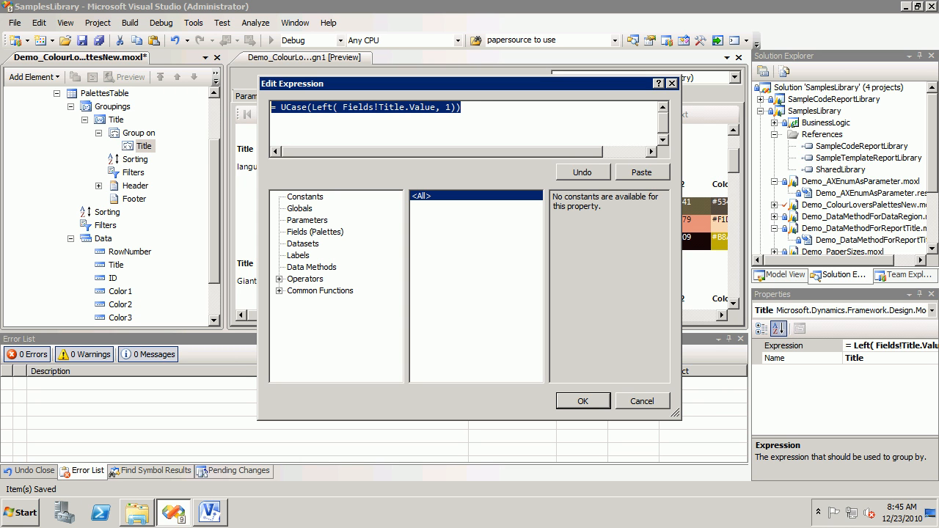
right_click(430, 106)
left_click(455, 157)
key("Return")
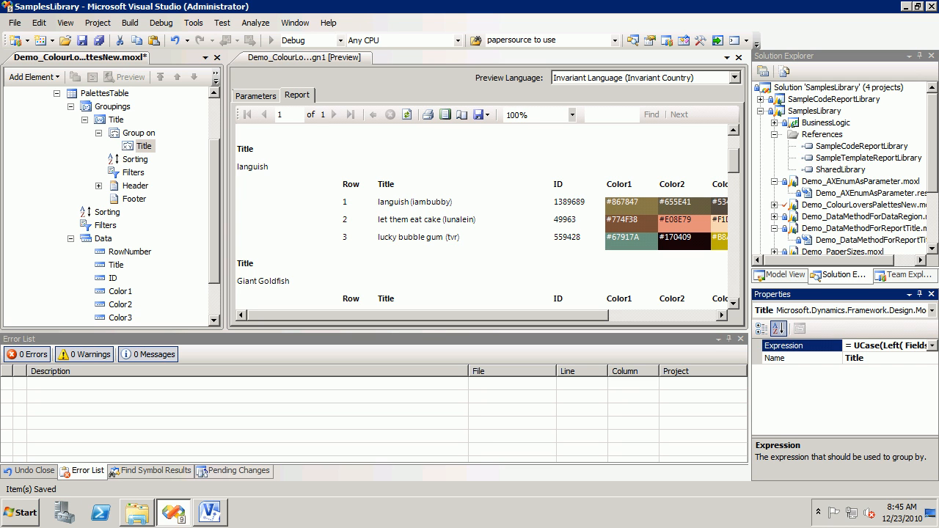
Step: Replace the Title grouping's label with the copied expression = UCase(Left( Fields!Title.Value, 1)) and review the report preview
left_click(116, 120)
left_click(920, 358)
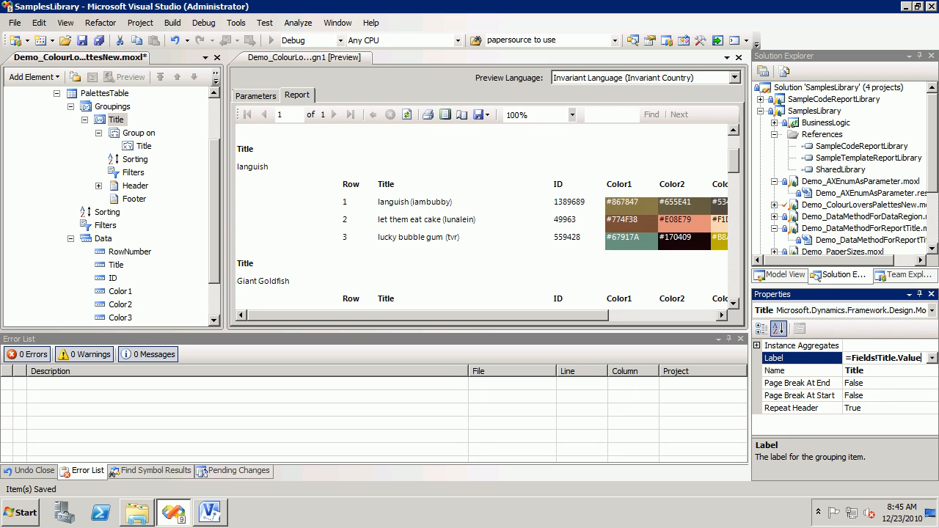
left_click_drag(921, 358, 842, 358)
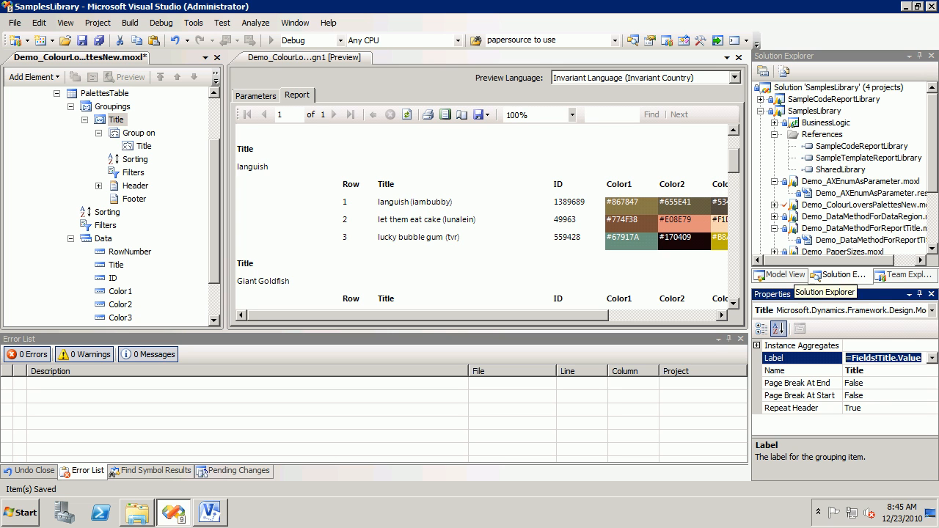
key("ctrl+v")
key("Home")
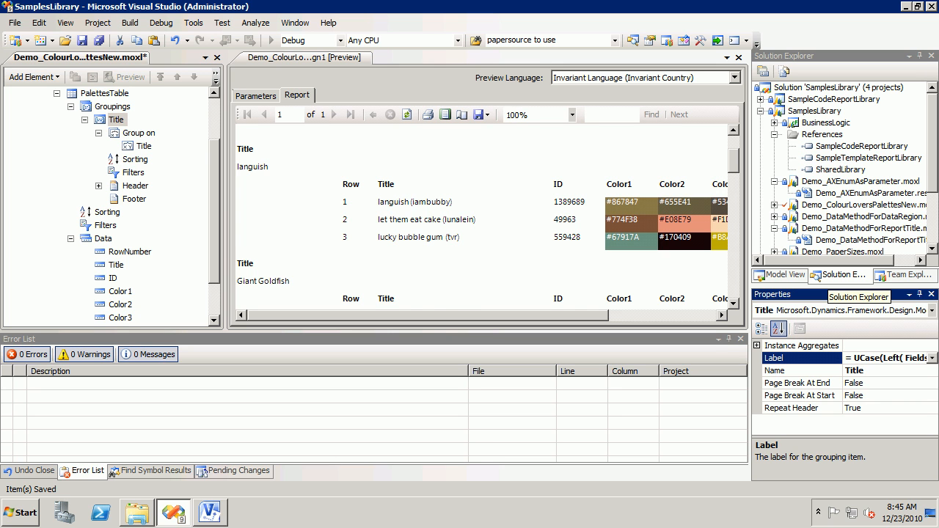
left_click(296, 96)
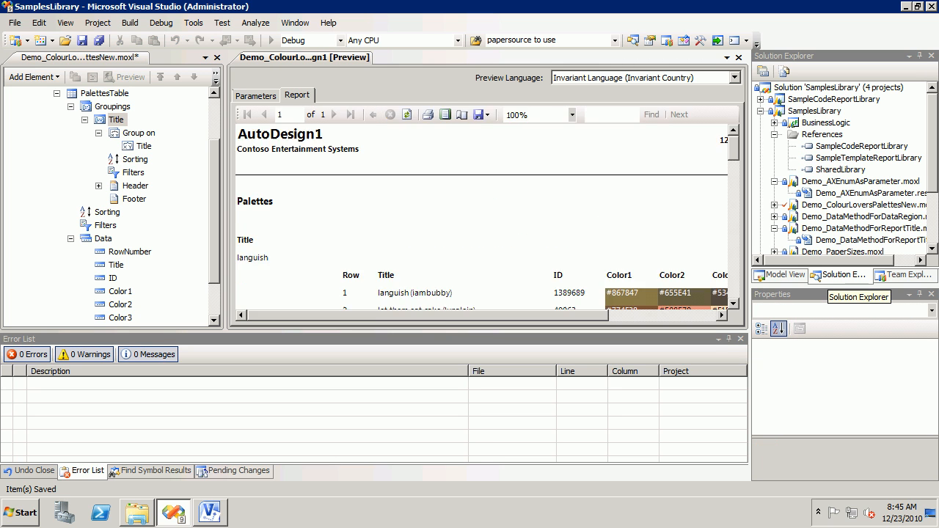
left_click(733, 304)
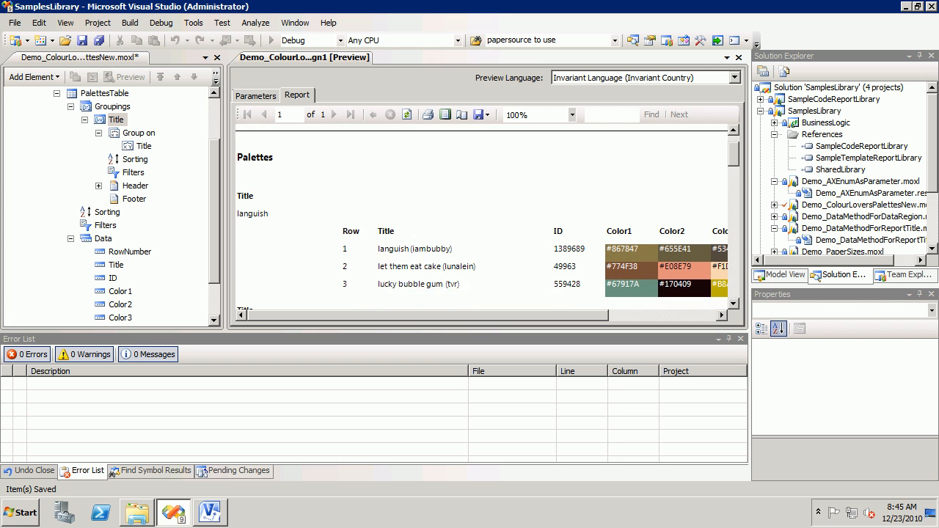
left_click_drag(733, 303, 733, 303)
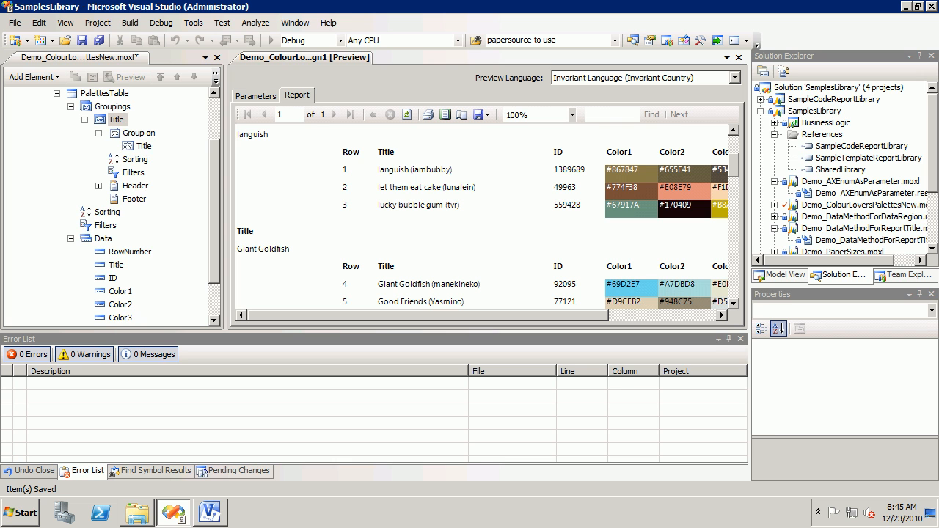
Step: Delete the RowNumber field from the PalettesTable data
left_click(116, 120)
right_click(129, 231)
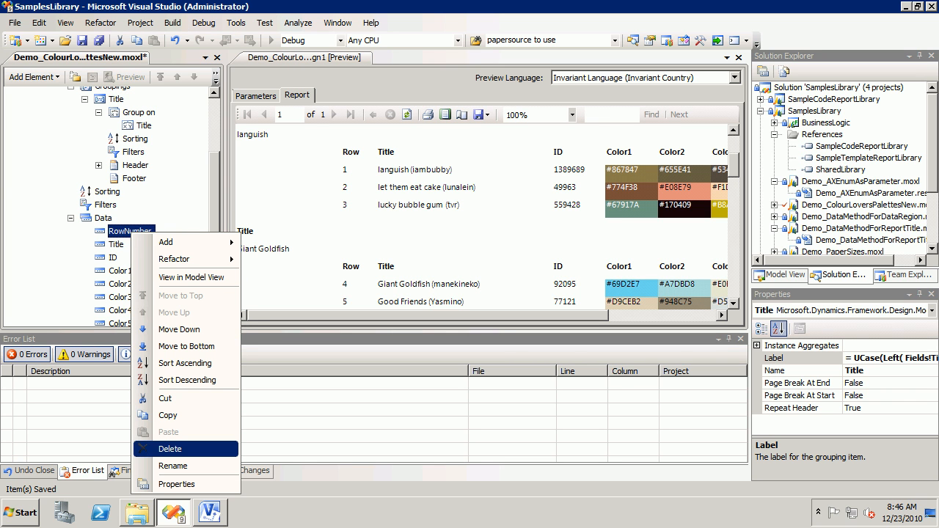
left_click(169, 449)
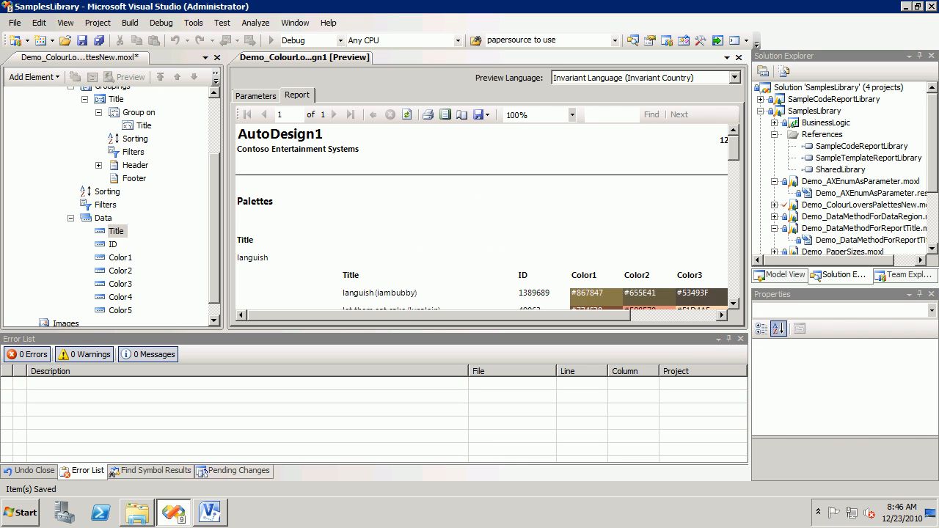
Step: Examine the Title grouping's properties together with its header, header row and footer elements
left_click(116, 99)
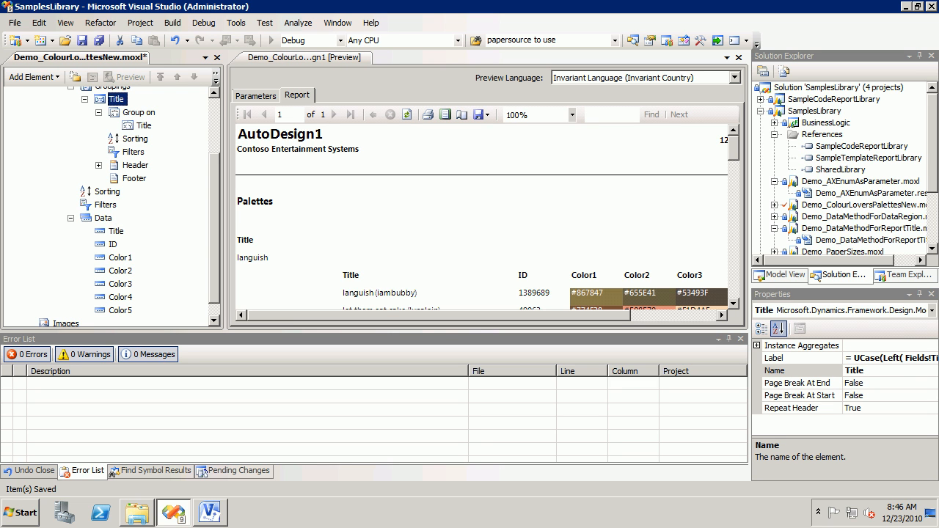
left_click_drag(214, 227, 214, 225)
left_click(476, 220)
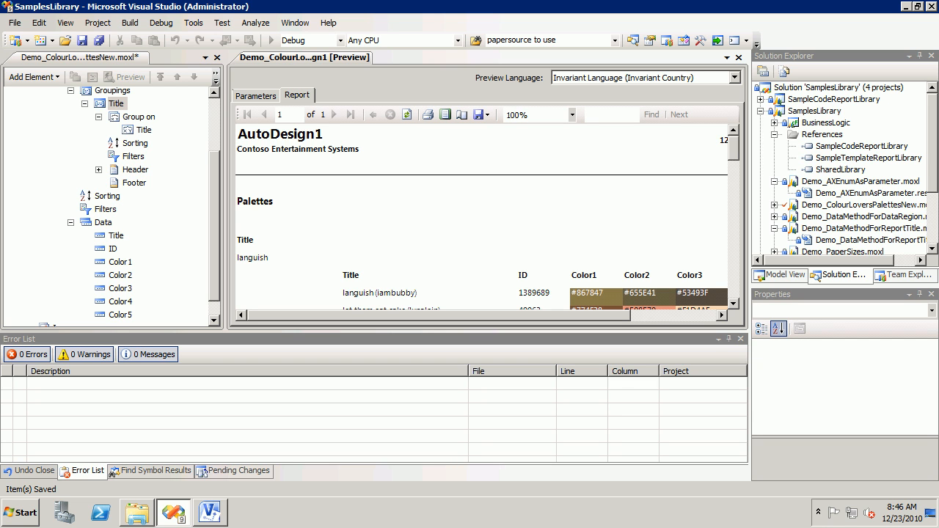
left_click(116, 103)
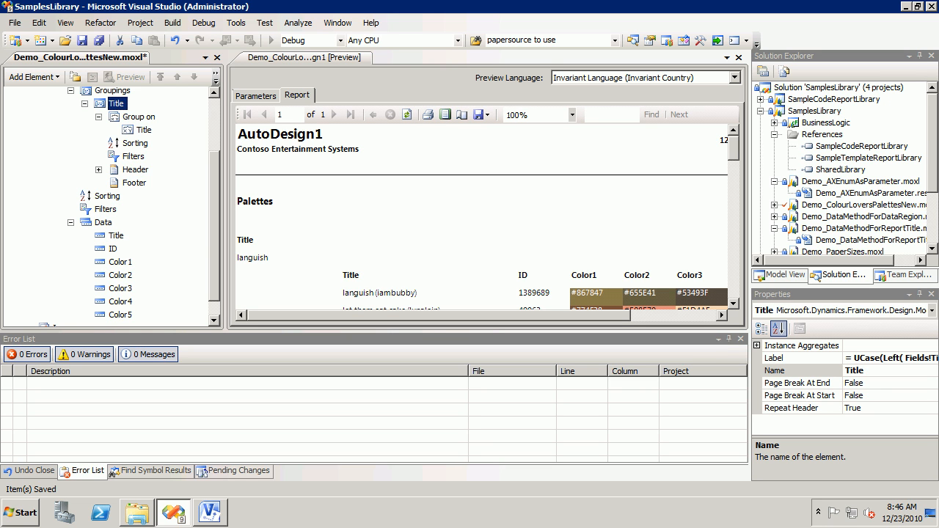
left_click(135, 169)
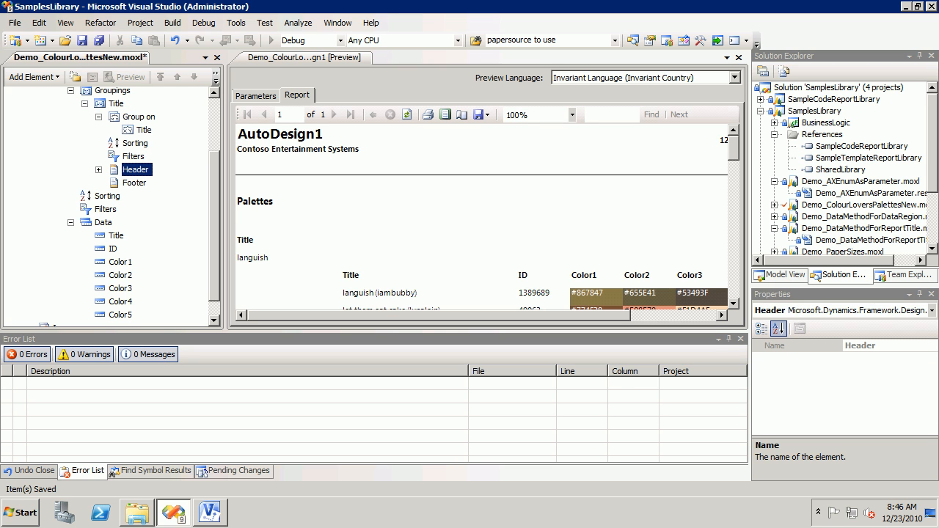
left_click(116, 103)
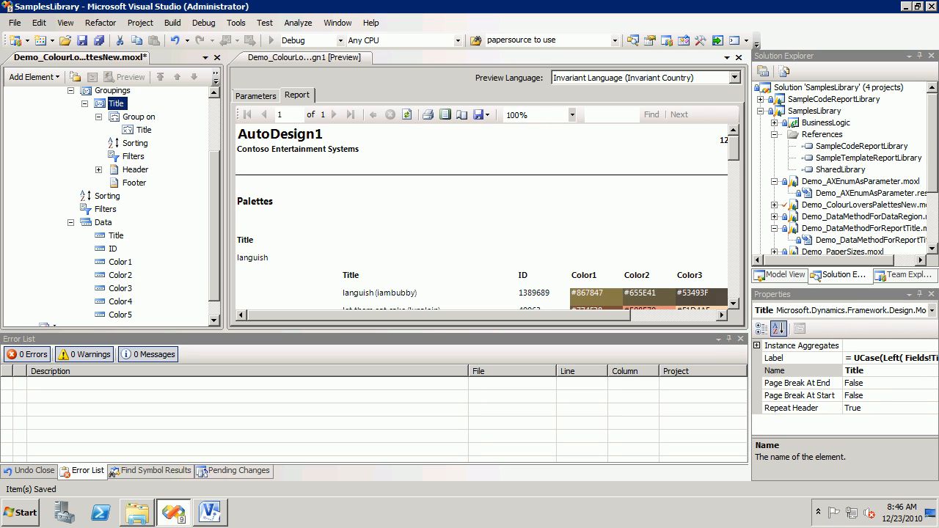
left_click(99, 169)
left_click(135, 170)
left_click(146, 182)
left_click(134, 196)
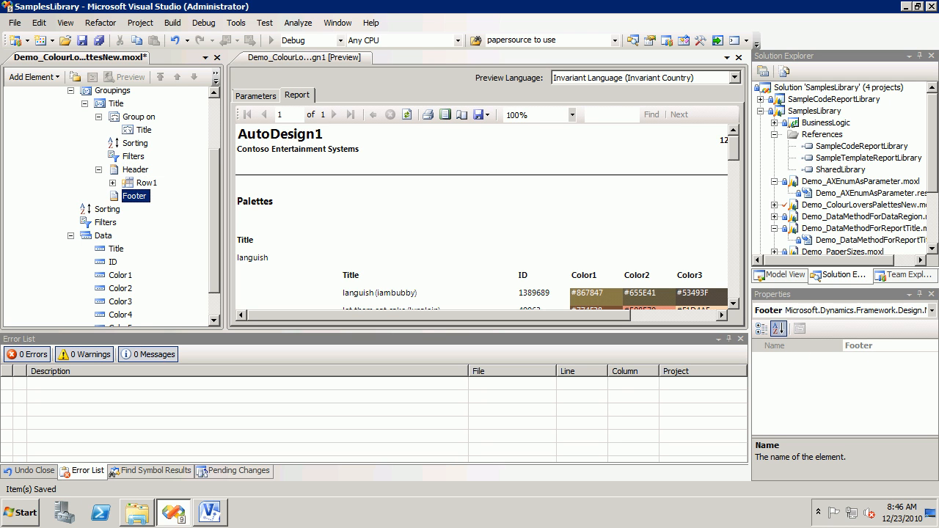
Step: Set the expression of the Title field in the group header's Row1 to = UCase(Left( Fields!Title.Value, 1)) and review the report preview
left_click(112, 183)
left_click(157, 196)
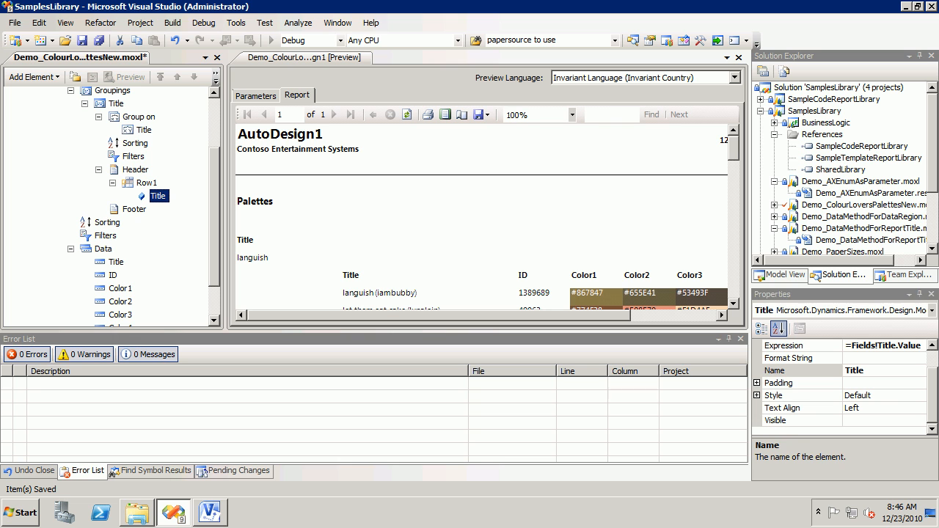
left_click(876, 345)
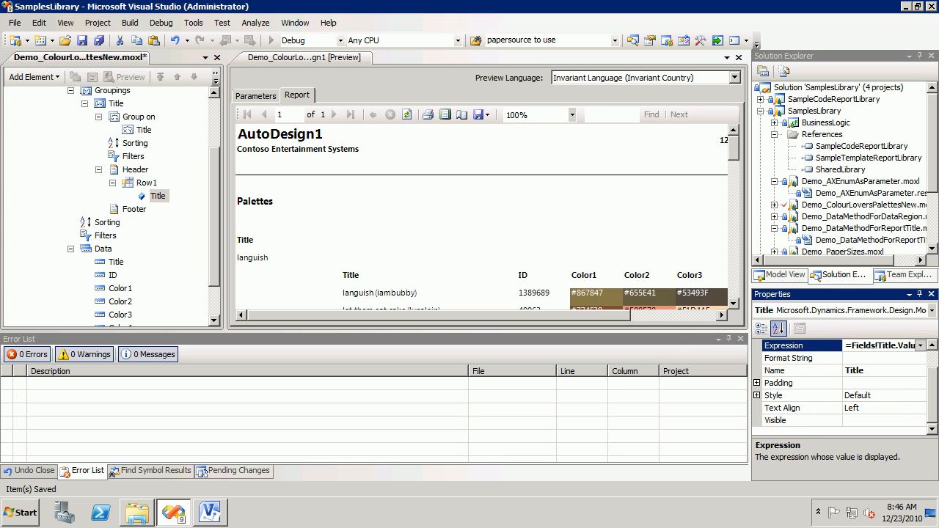
left_click(920, 344)
left_click(866, 359)
left_click_drag(369, 107, 269, 107)
type("= UCase(Left( Fields!Title.Value, 1))")
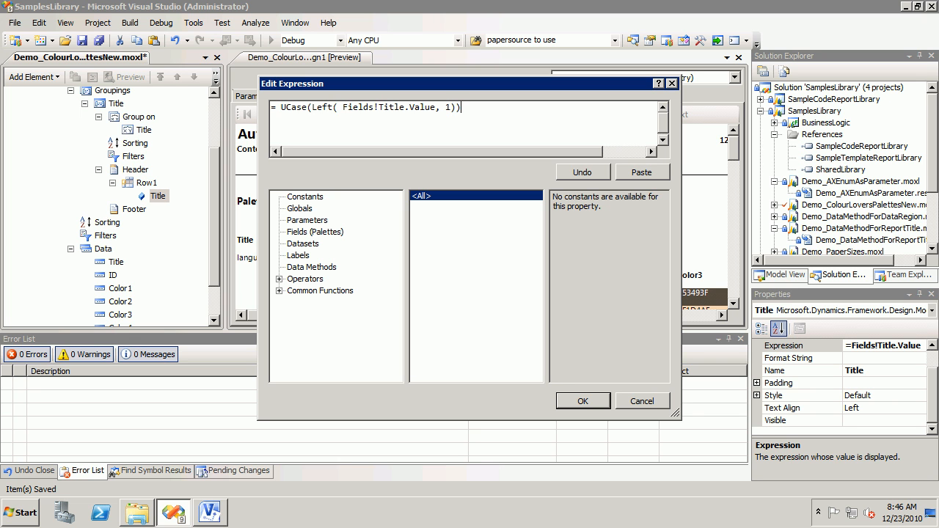
key("Return")
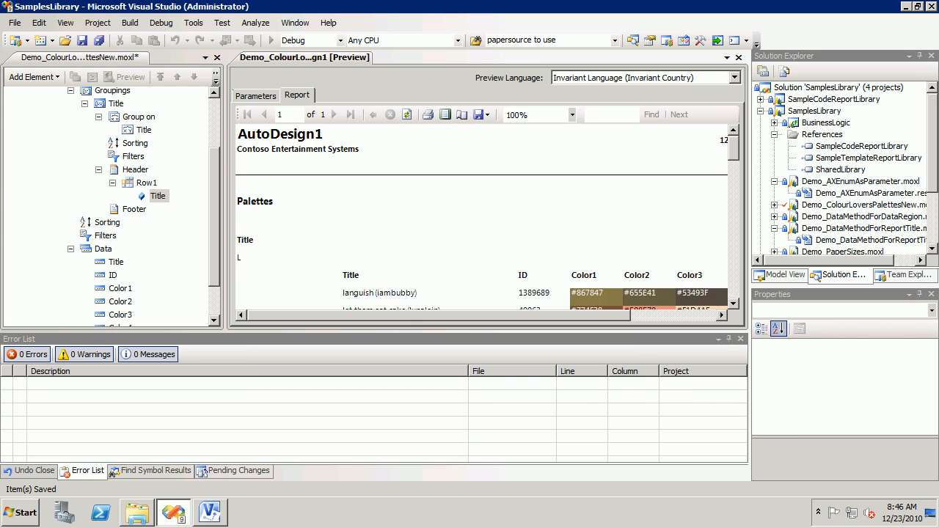
scroll(481, 217, "down", 5)
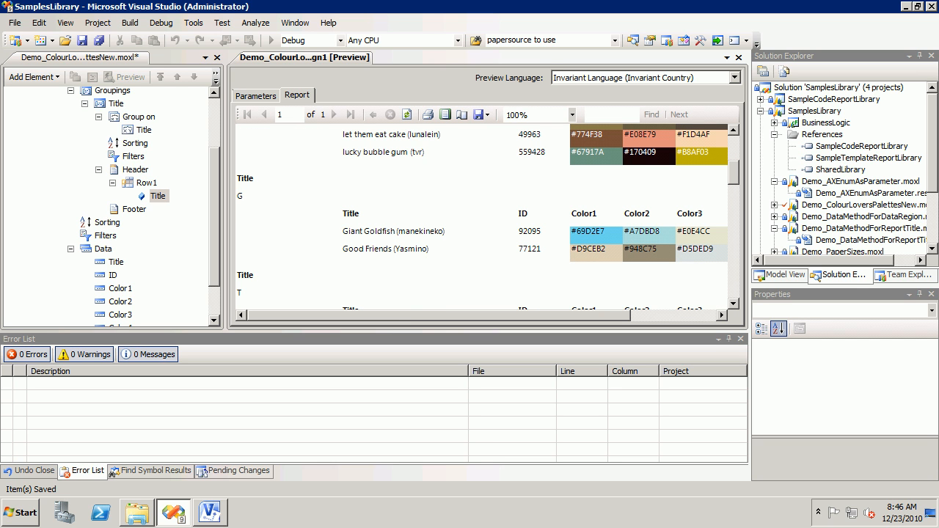
scroll(481, 216, "up", 5)
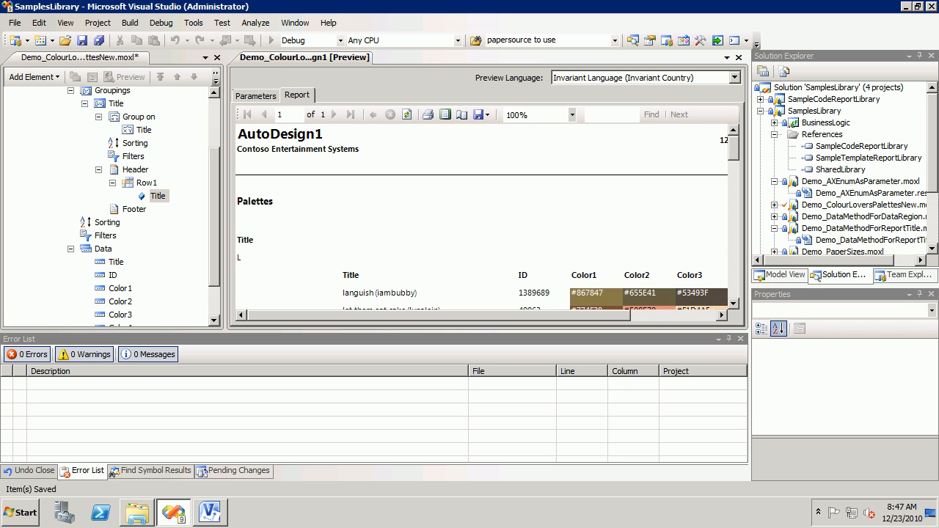
Step: Add a new field to Row1 of the Title grouping's header and refresh the report preview
left_click_drag(213, 216, 213, 230)
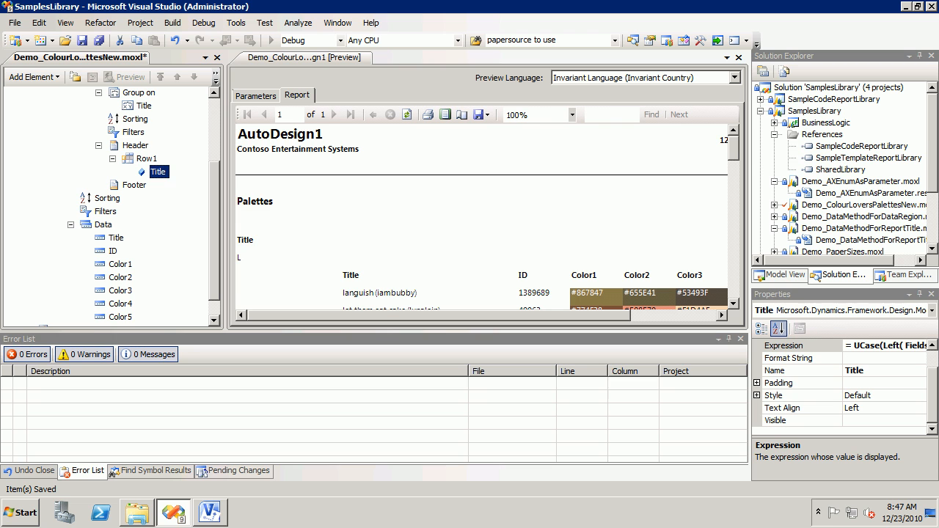
right_click(147, 158)
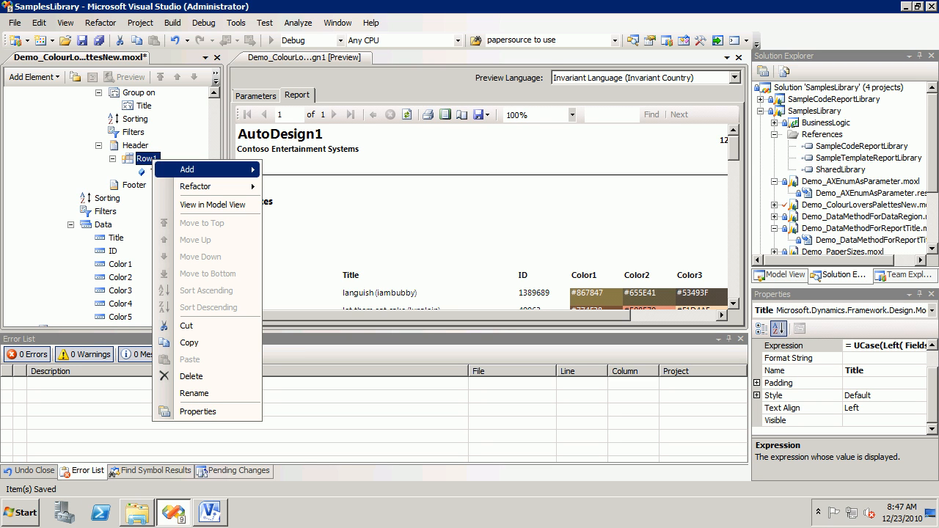
mouse_move(205, 169)
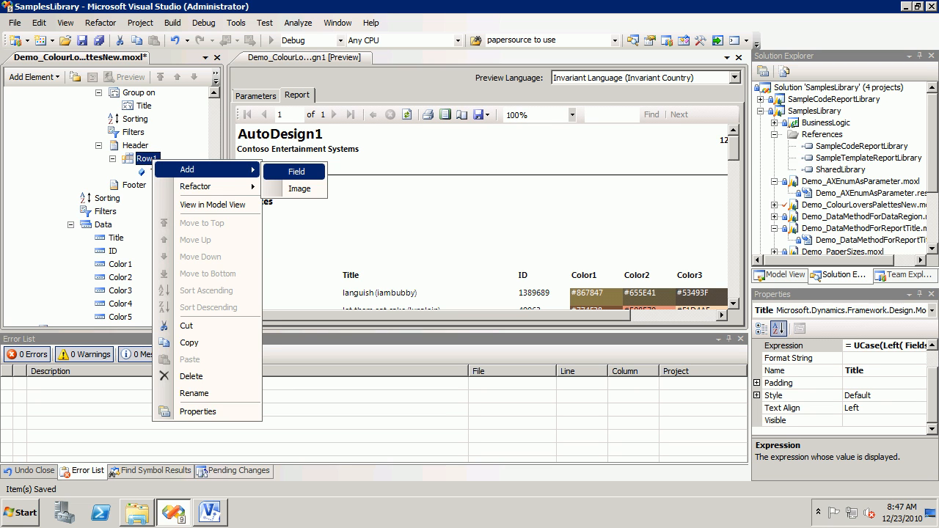
left_click(296, 171)
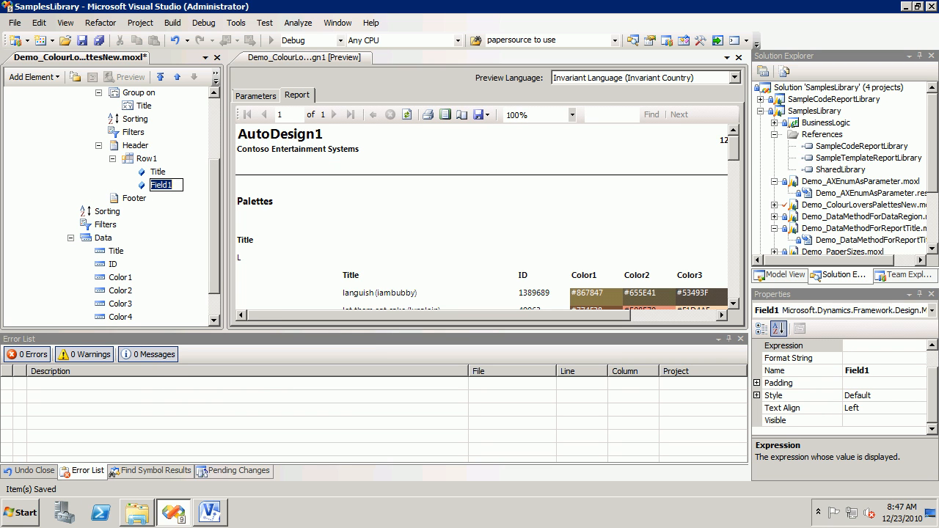
left_click(407, 115)
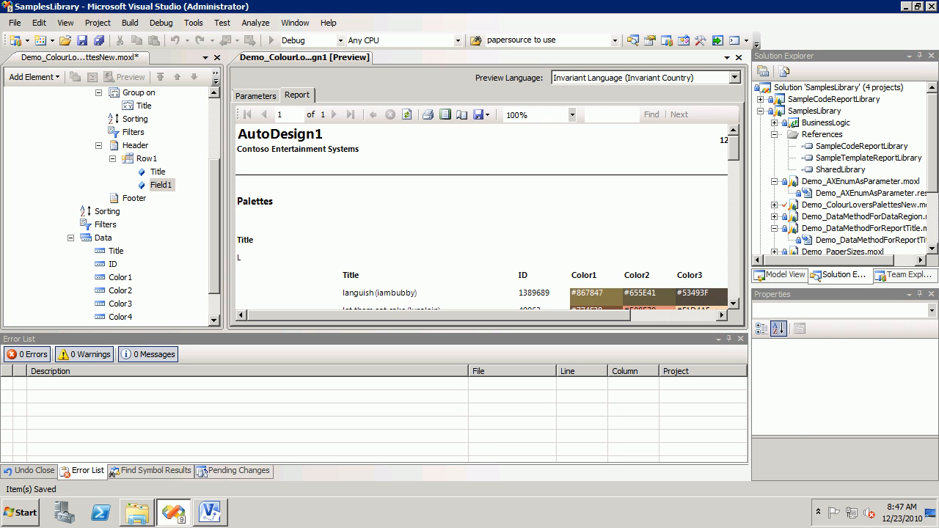
Step: Set the expression of Field1 in the header's Row1 to a quoted placeholder string of ones and review the preview
left_click(161, 185)
left_click(880, 346)
type("=")
type("\"")
type("111111111111111111111111111111\"")
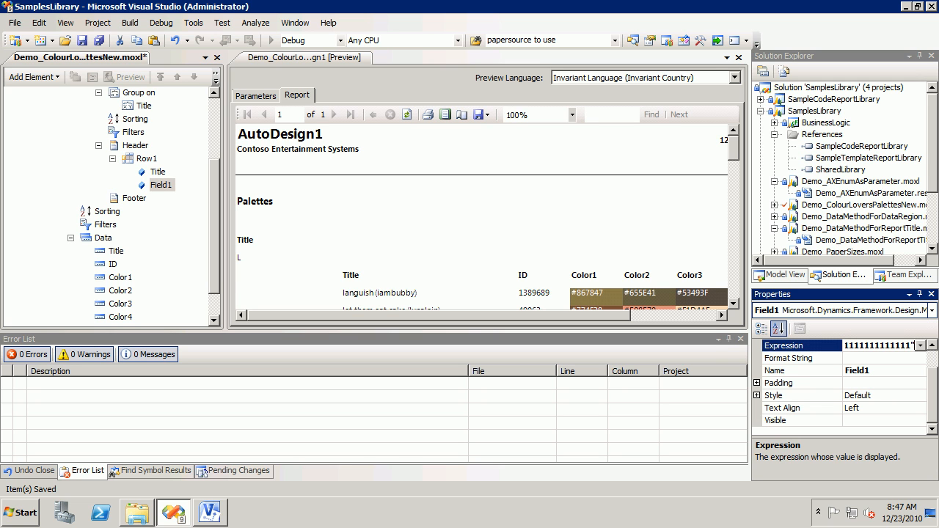
key("Return")
left_click(305, 57)
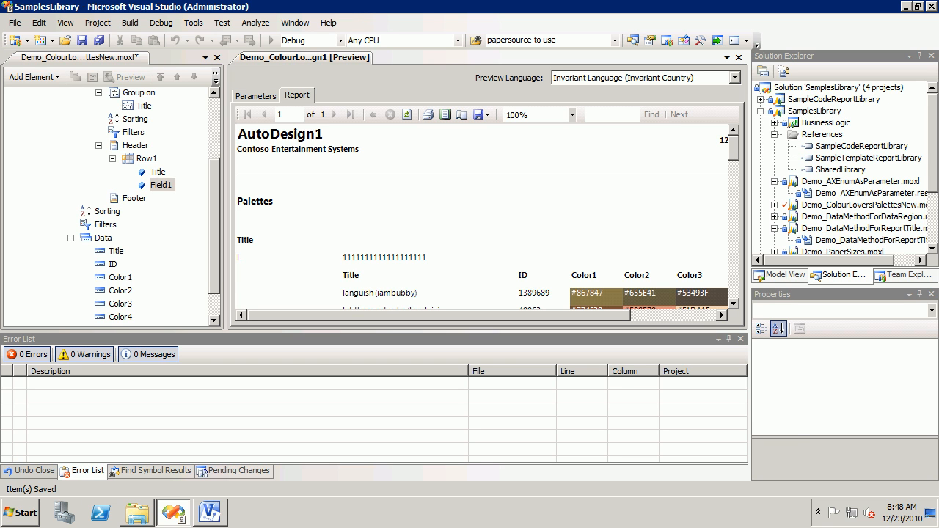
Step: Replace Field1's expression with ="Row1Field1" and review the header rows in the report preview
left_click(160, 184)
left_click_drag(855, 345, 910, 346)
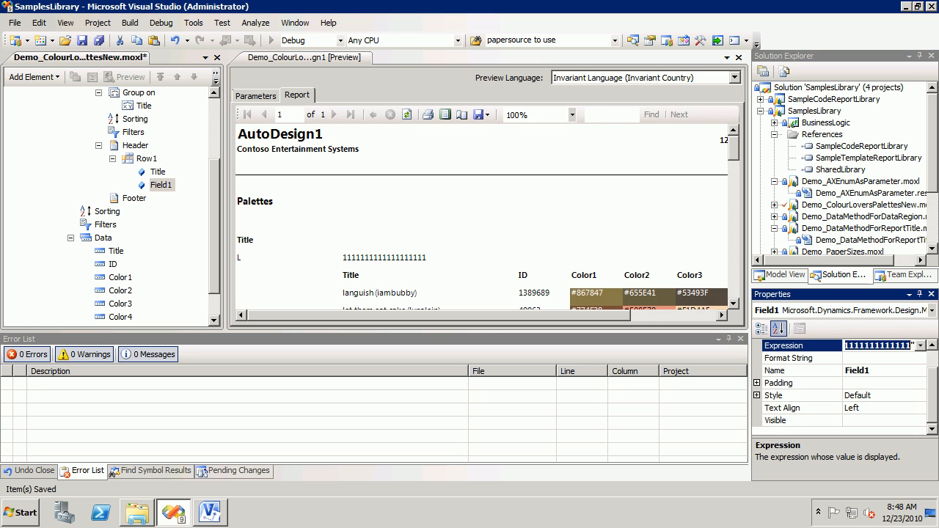
type("Row")
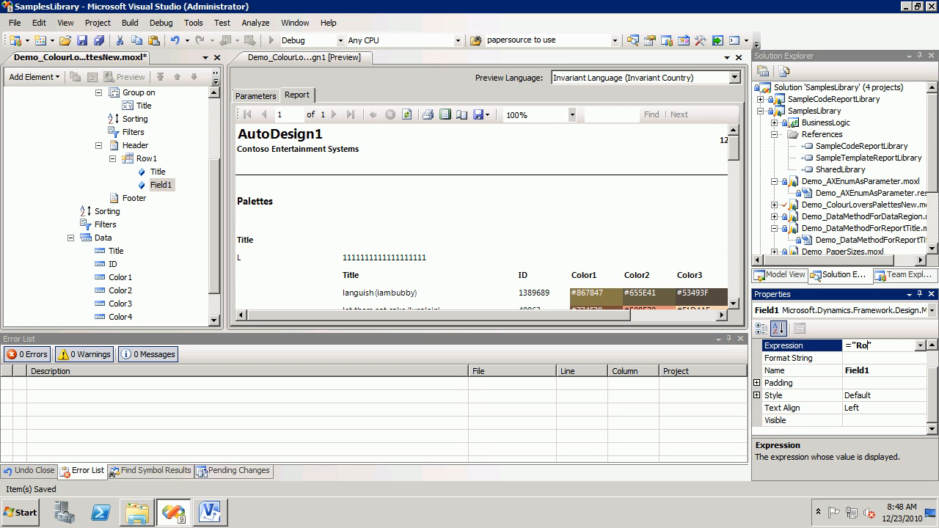
type("1Field1")
left_click(304, 58)
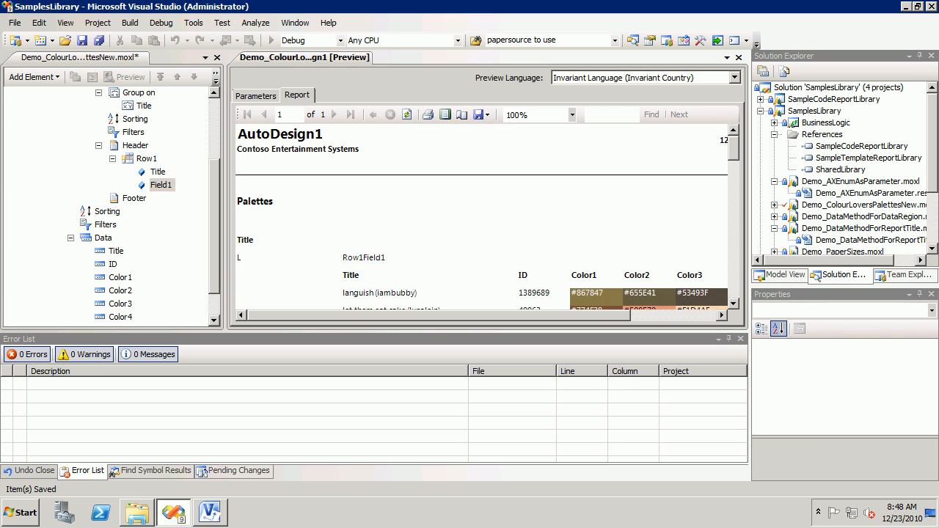
scroll(487, 217, "down", 3)
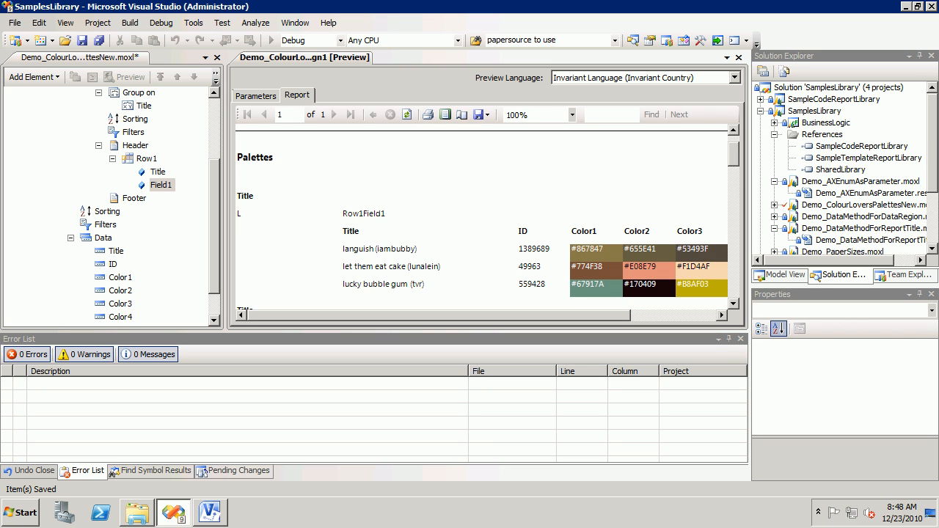
Step: Add a second field, Field2, below Field1 in Row1 of the Title grouping's header
left_click(161, 185)
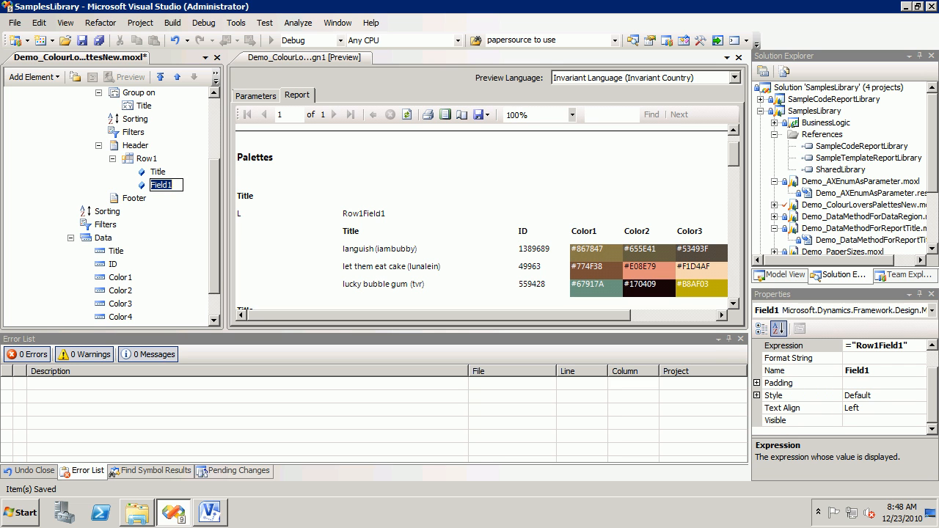
key("Escape")
right_click(152, 158)
mouse_move(185, 168)
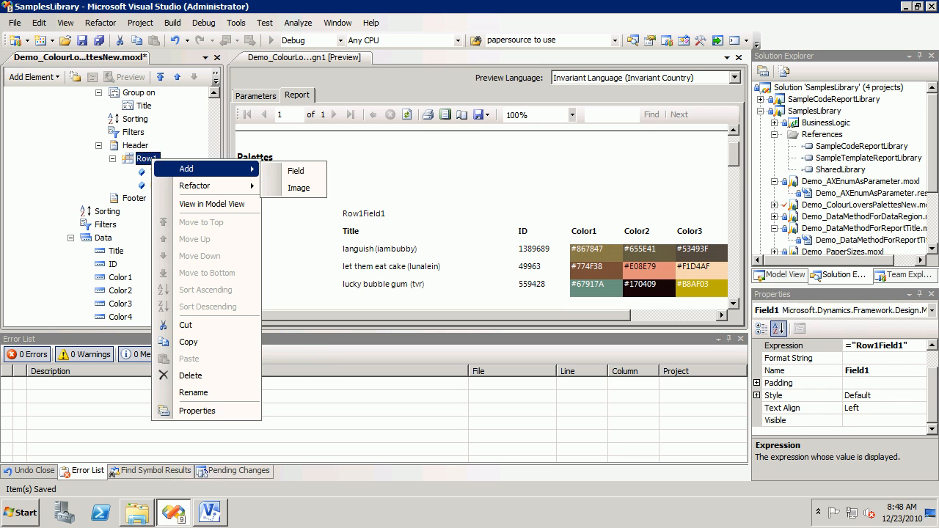
left_click(295, 171)
left_click(107, 224)
left_click(160, 198)
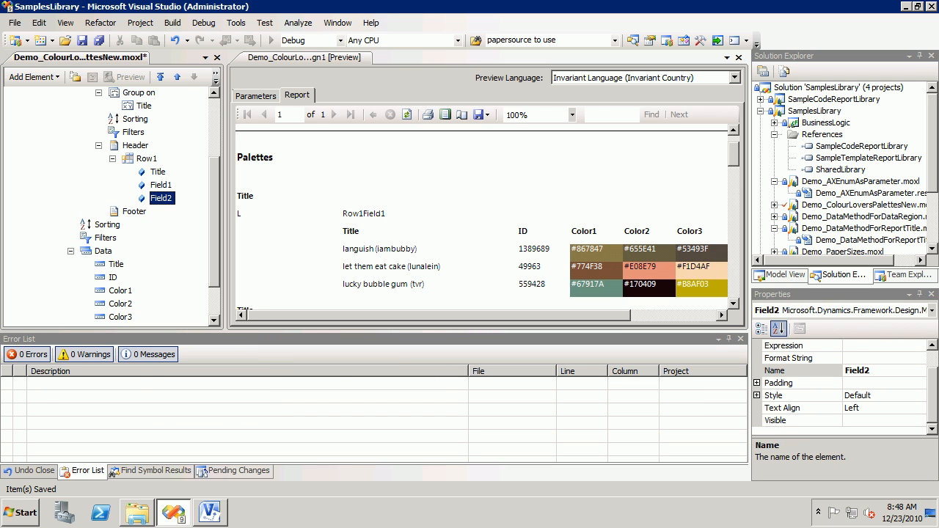
Step: Set Field2's expression to ="Row1Field2" and review the header row's layout in the report preview
left_click(879, 345)
type("=\"ROw")
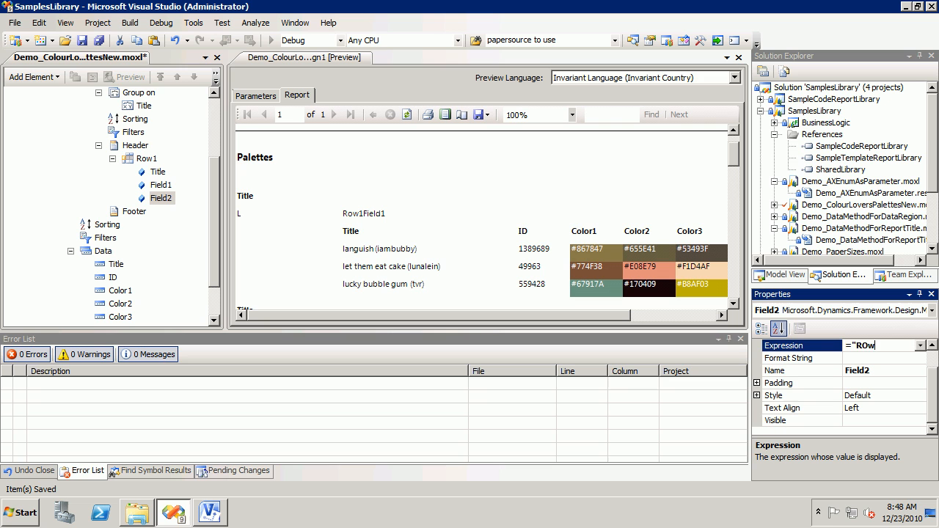
key("BackSpace")
type("ow1Field2\"")
key("ctrl+s")
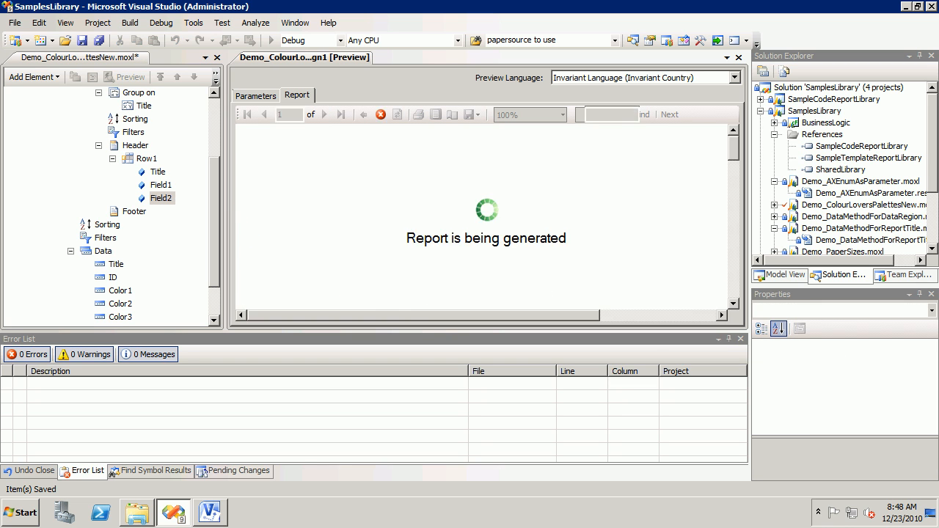
scroll(487, 219, "down", 3)
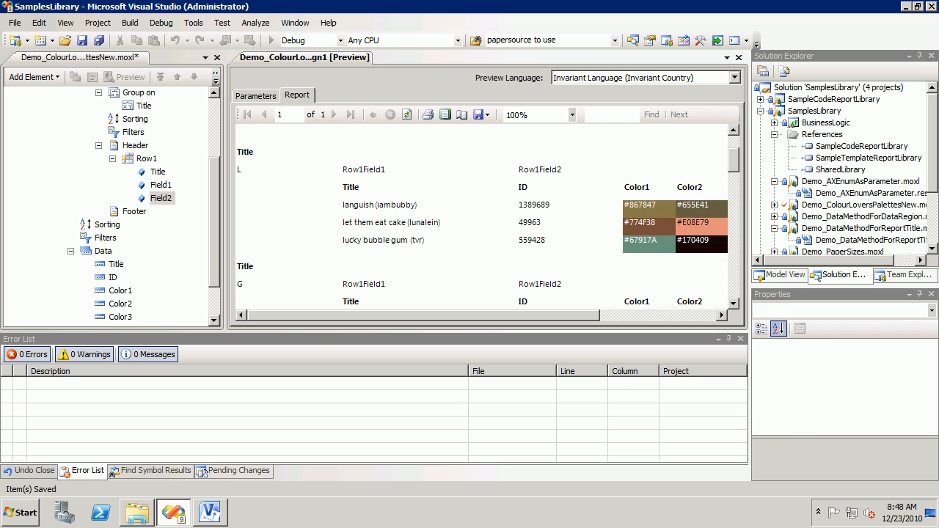
Step: Compare the properties of the header's Field1 and Field2 with those of the ID data field, including display width
left_click(160, 185)
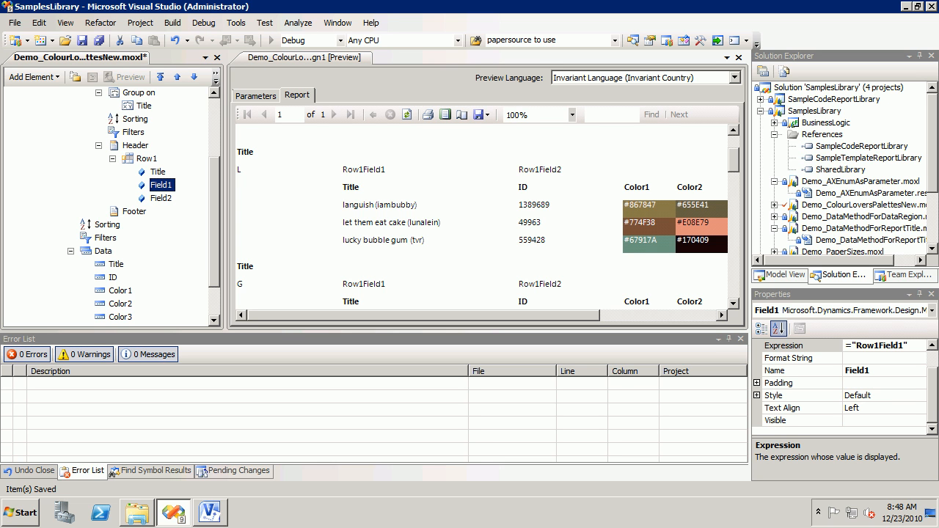
left_click(876, 345)
left_click(161, 198)
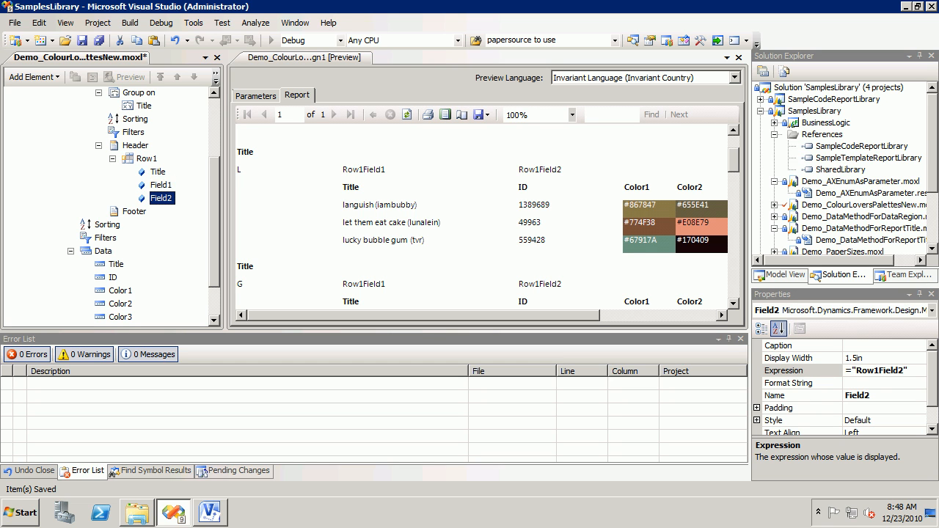
left_click(161, 185)
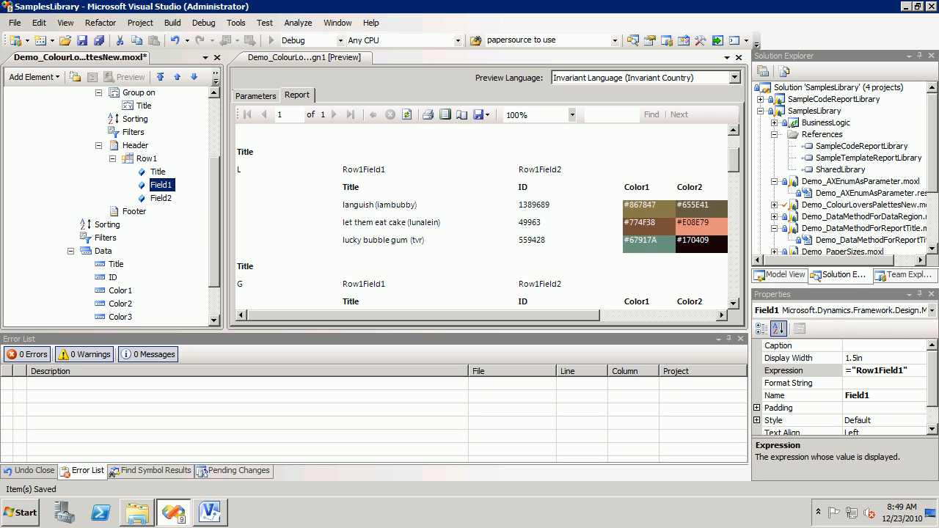
key("F2")
left_click(113, 277)
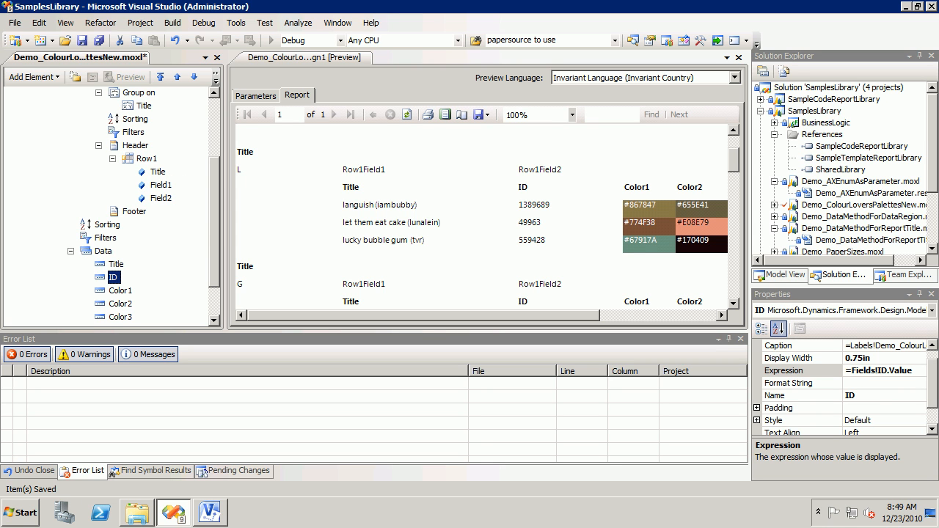
Step: Set the display width of the header's Field2 to 0.5in and regenerate the report preview
left_click(162, 198)
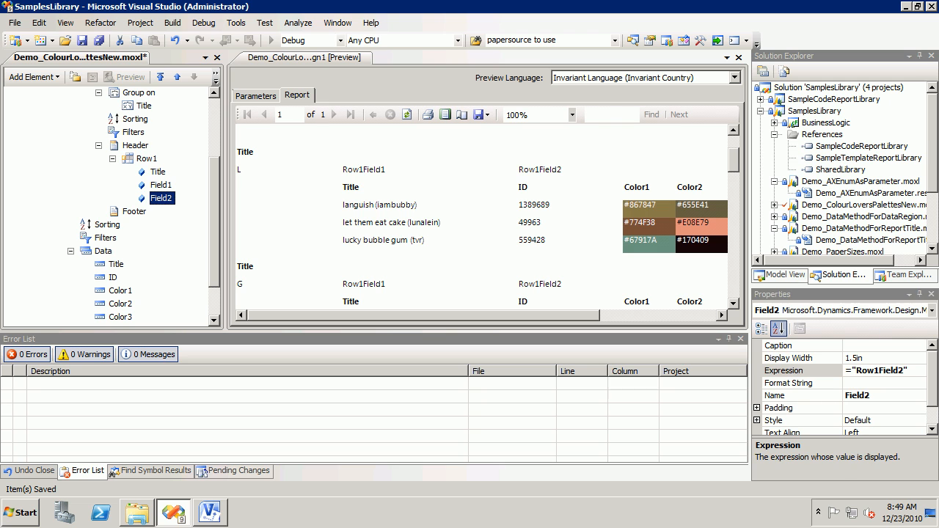
double_click(853, 358)
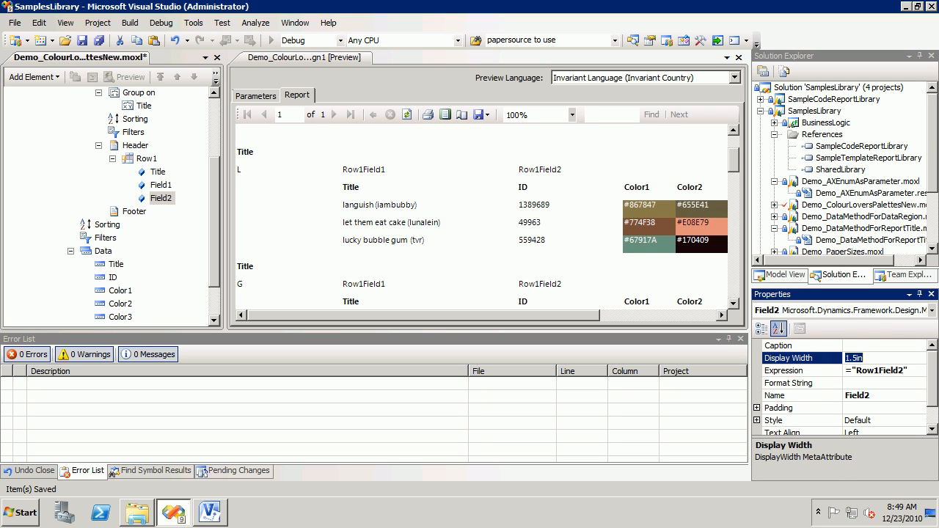
type("0.5in")
key("Return")
left_click(304, 58)
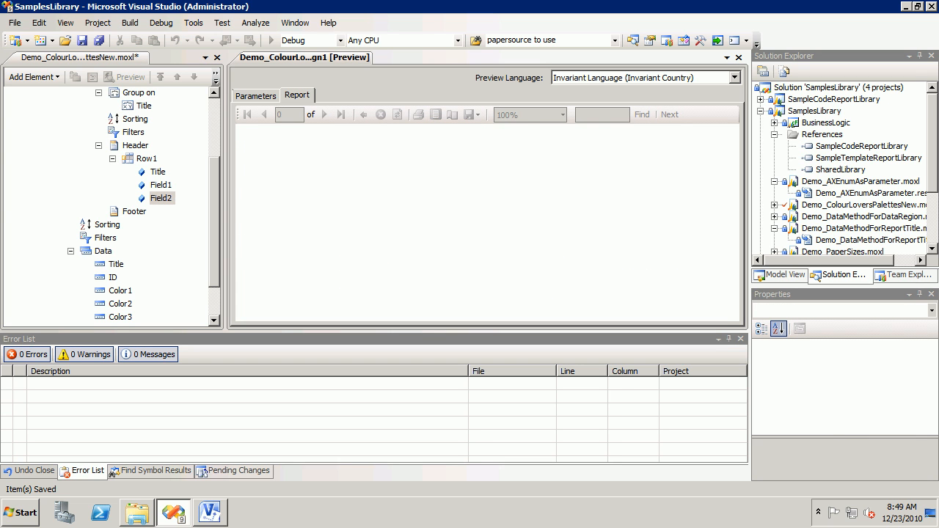
Step: Edit the display width of the header's Field2 again and check the column widths in the preview
left_click(161, 198)
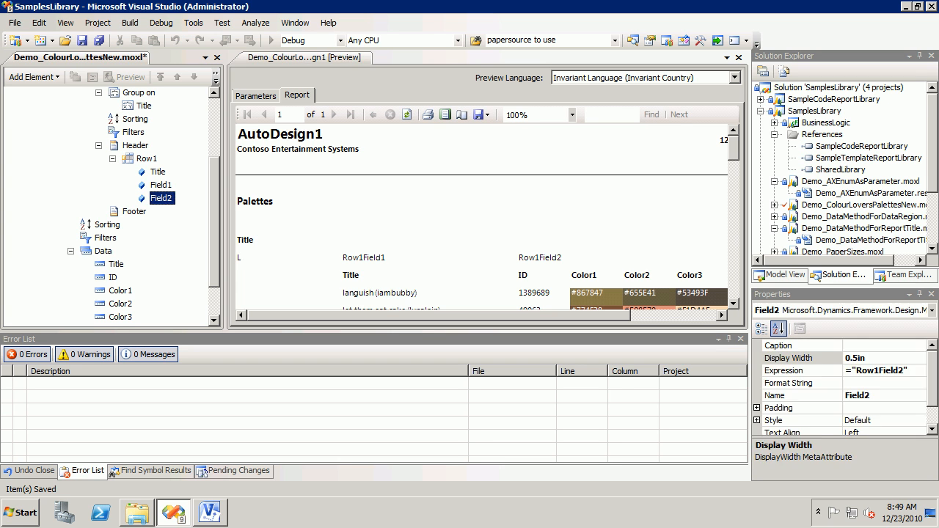
left_click(863, 358)
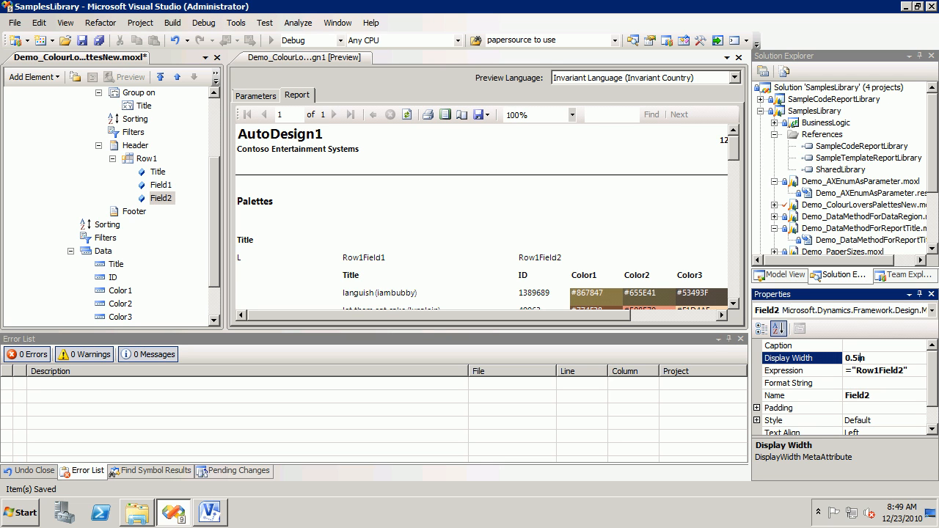
type("2")
left_click(407, 114)
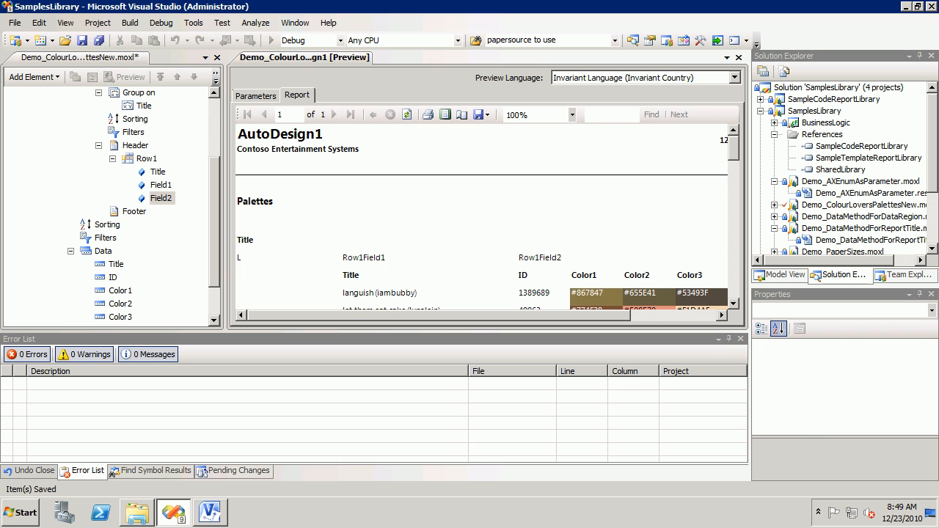
left_click(120, 291)
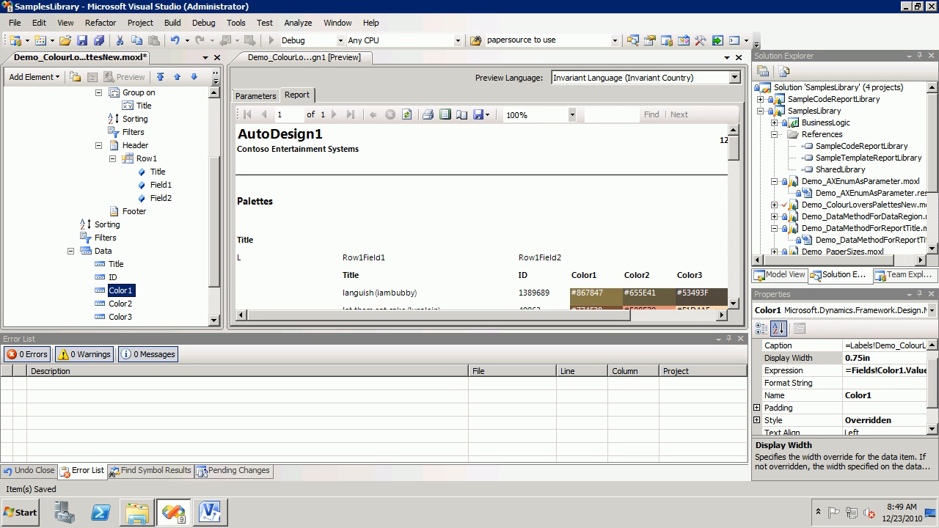
left_click(121, 303)
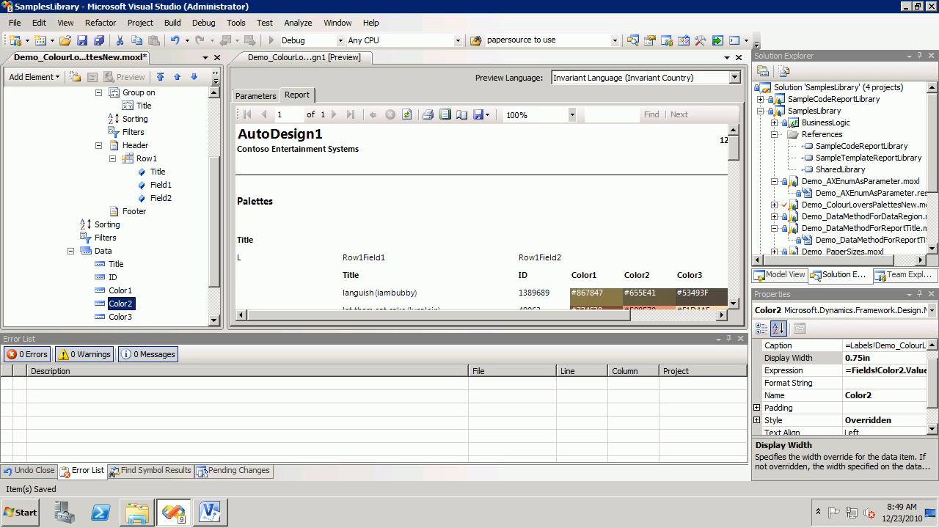
left_click(851, 358)
type("1")
key("BackSpace")
key("BackSpace")
type("1")
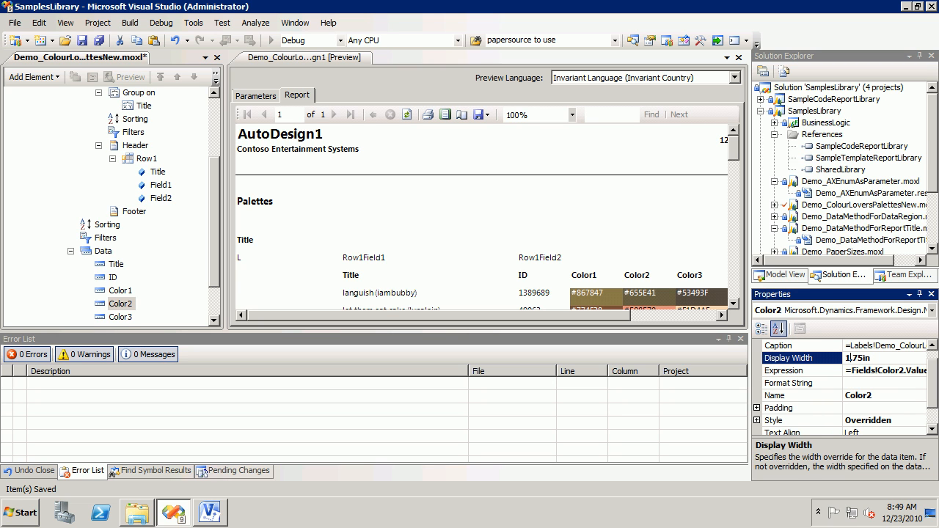
key("BackSpace")
type("0")
Step: Set the display width of the ID data field to 1.75in and review the column layout in the report preview
left_click(113, 277)
left_click(858, 358)
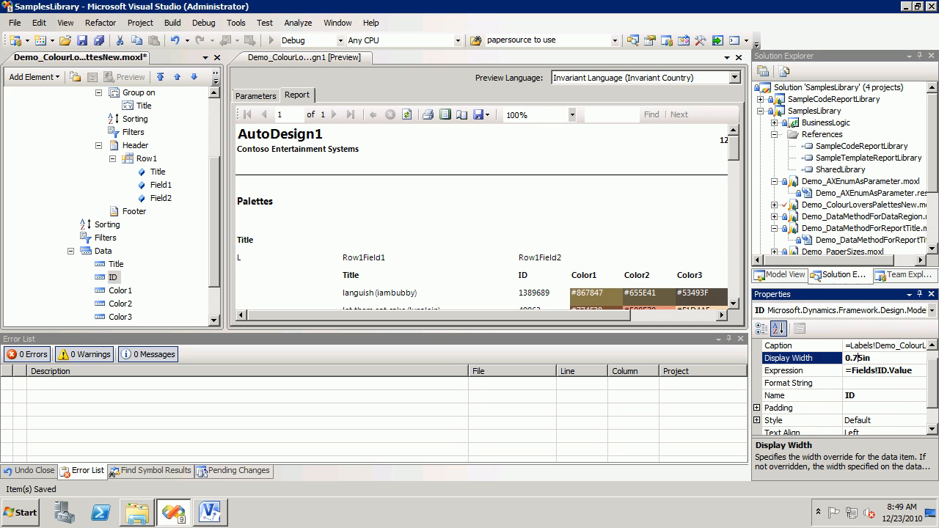
key("Home")
type("1")
key("Delete")
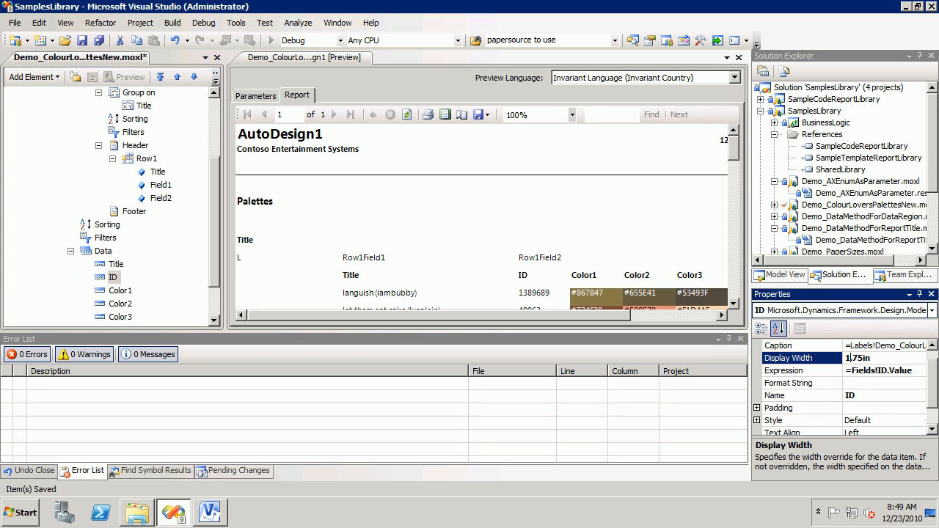
left_click(407, 114)
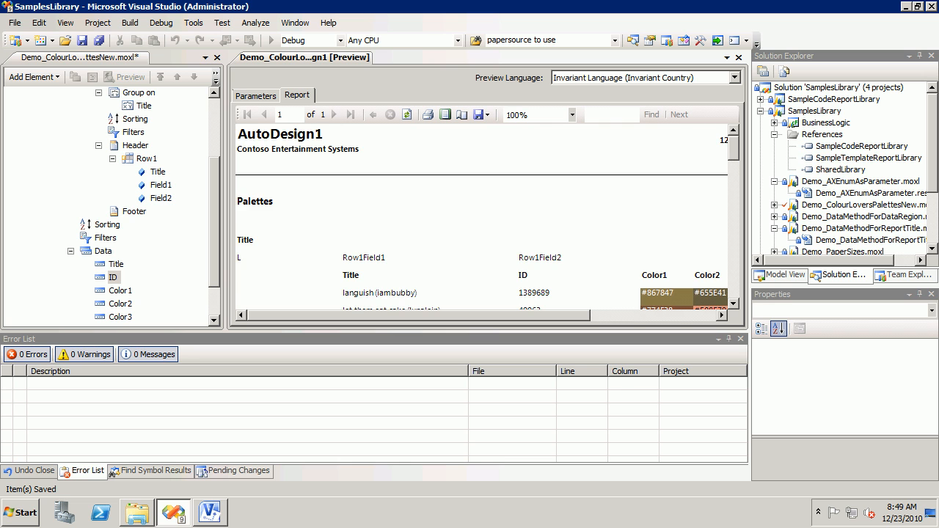
scroll(487, 219, "down", 1)
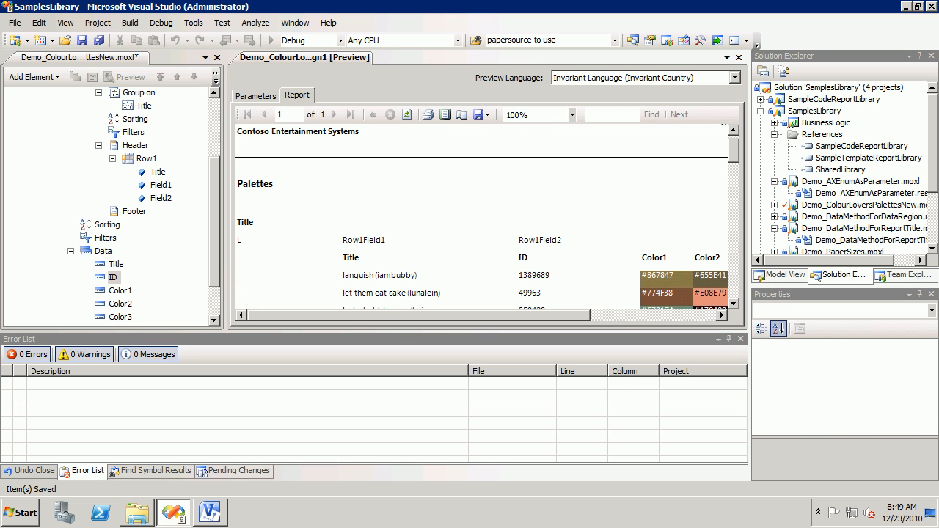
Step: Set the display width of the ID data field to 0.75in
left_click(113, 277)
left_click(161, 198, "ctrl")
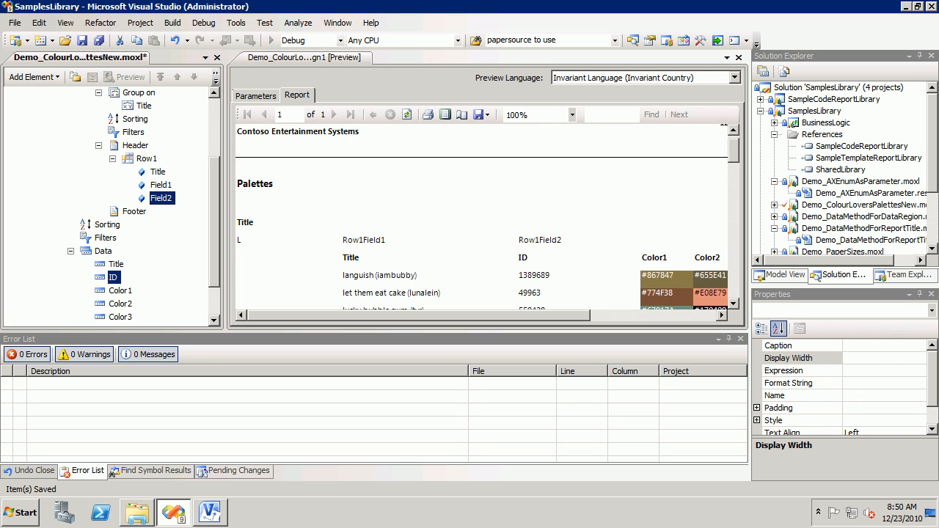
left_click(113, 277)
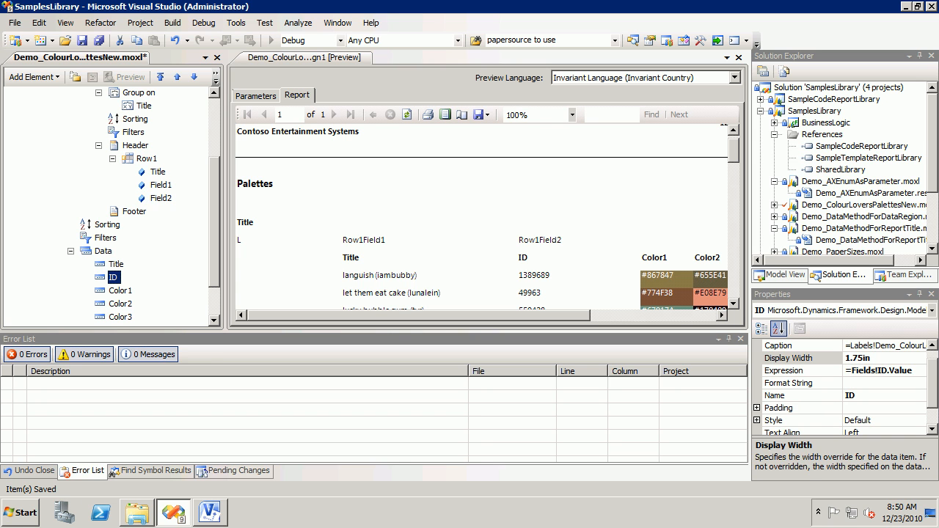
left_click(852, 358)
left_click(845, 358)
key("Delete")
type("0")
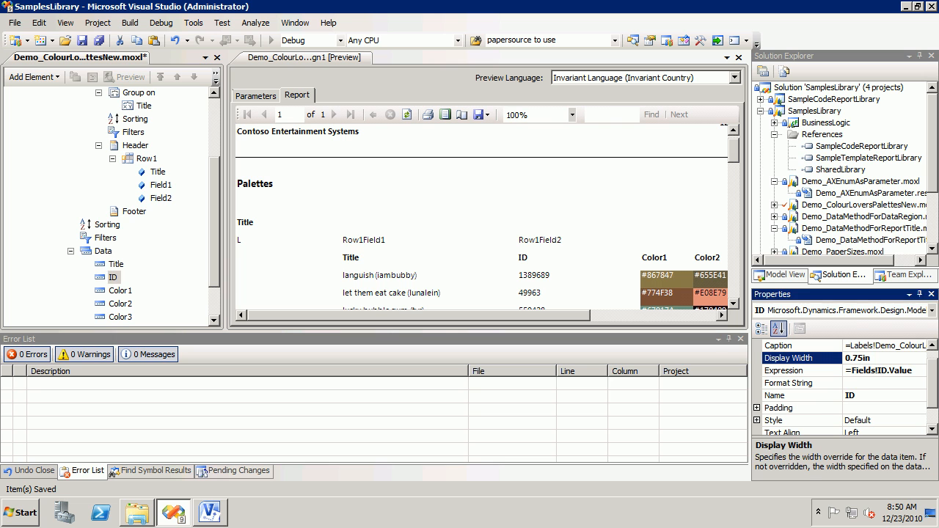
Step: Edit the display width of the header's Field2 and regenerate the report preview to check the column layout
left_click(161, 198)
left_click(854, 358)
key("Delete")
left_click(406, 114)
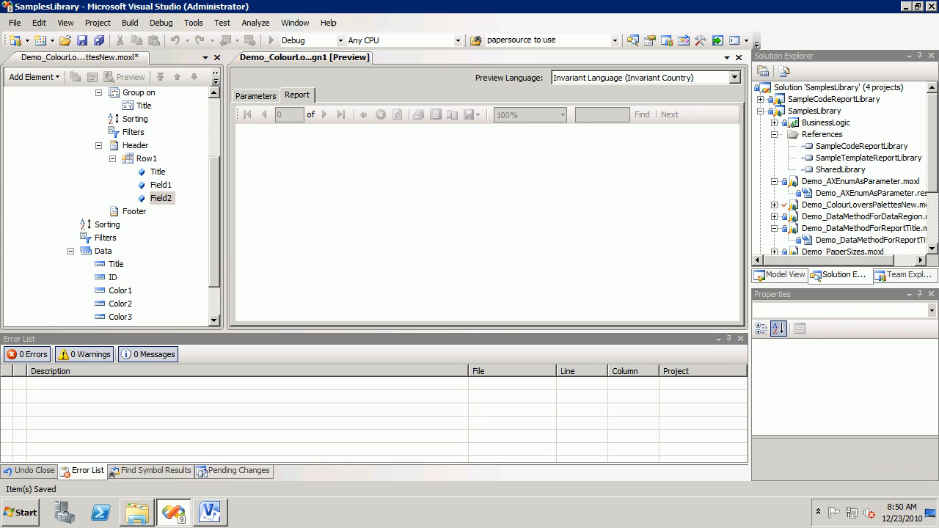
scroll(481, 217, "down", 3)
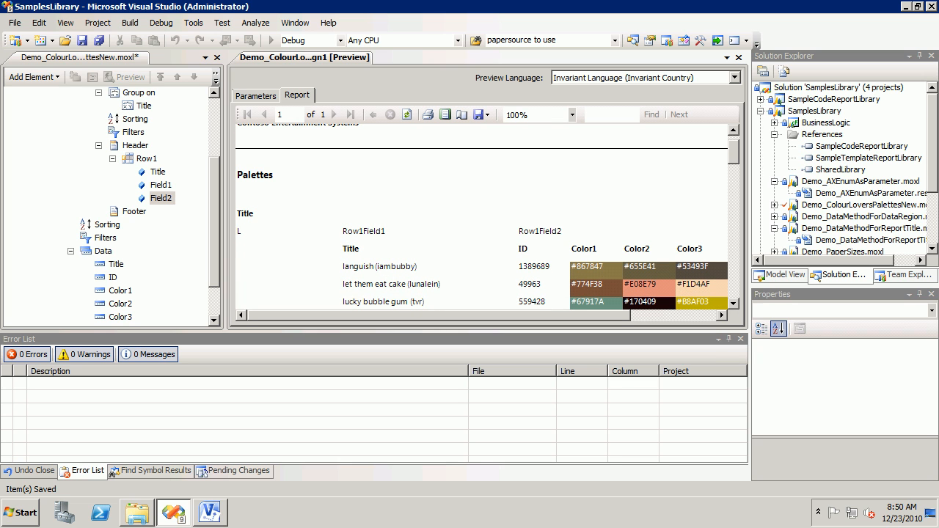
right_click(733, 303)
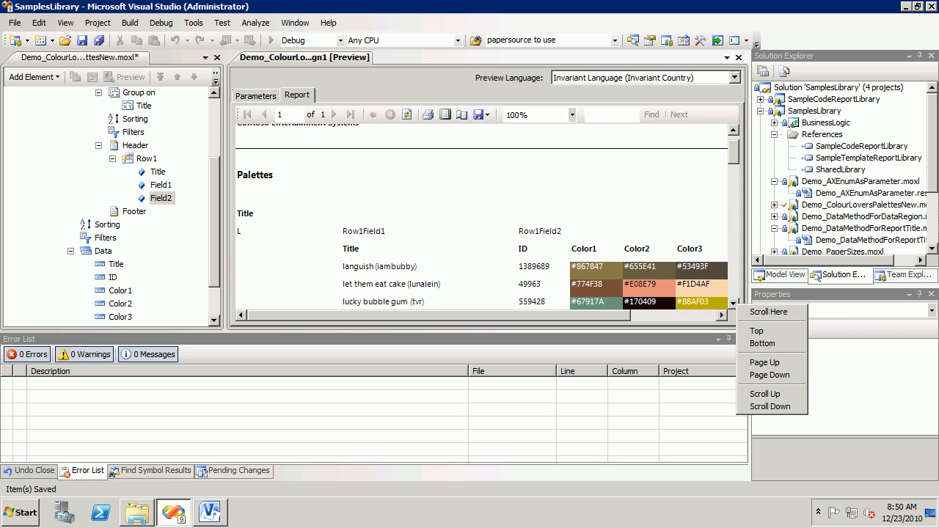
Step: Add a second row, Row2, to the group header
left_click(146, 158)
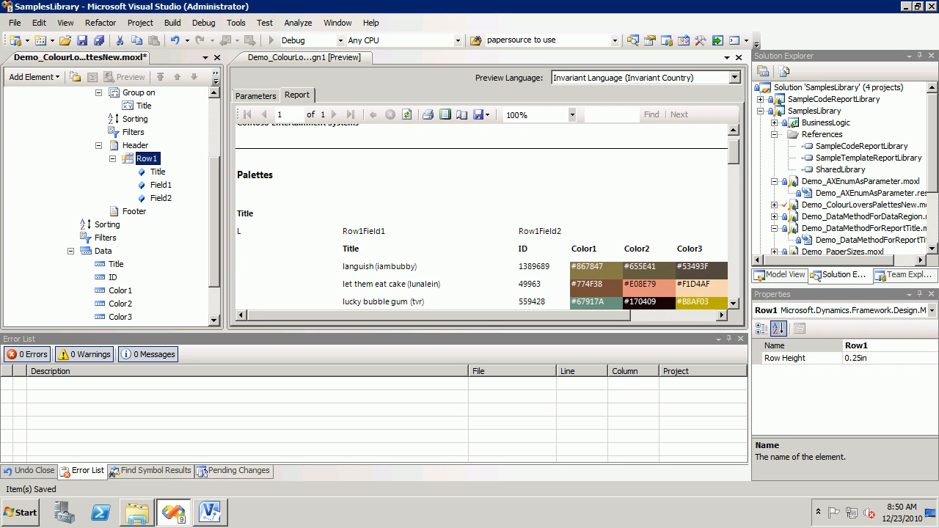
right_click(140, 145)
left_click(184, 155)
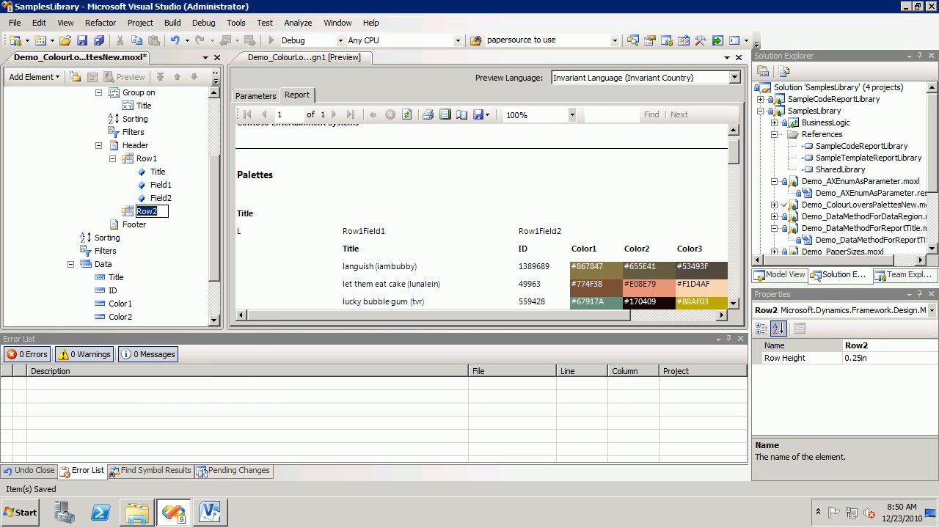
left_click(134, 224)
left_click(146, 211)
Step: Move Field2 from the header's Row1 into Row2 and return it to Row1
left_click(161, 198)
left_click_drag(161, 198, 146, 211)
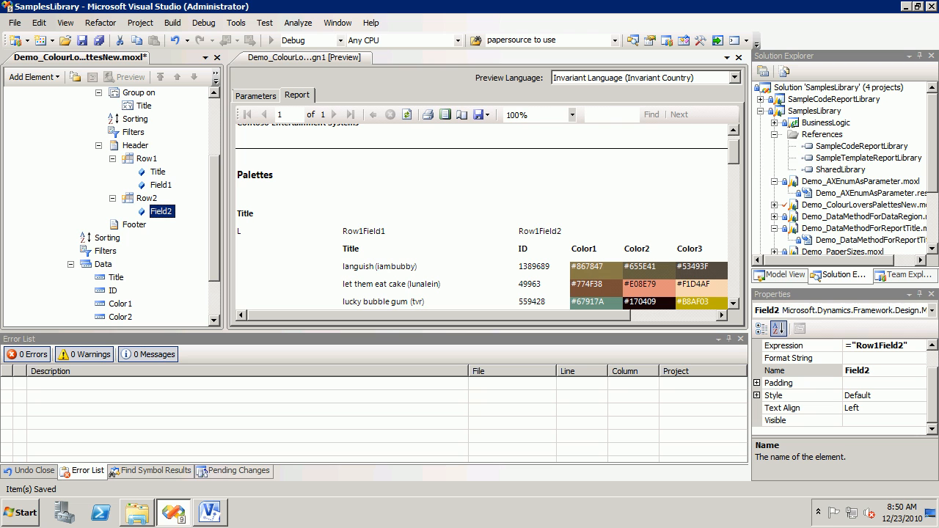
left_click_drag(160, 211, 147, 159)
right_click(166, 199)
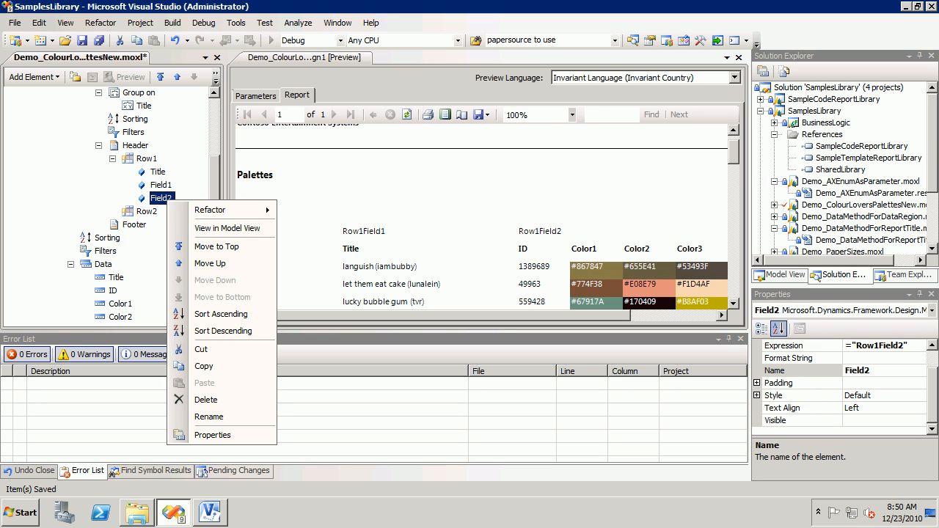
Step: Copy Field1 and Field2 from the header's Row1 into Row2
left_click(162, 184)
right_click(165, 186)
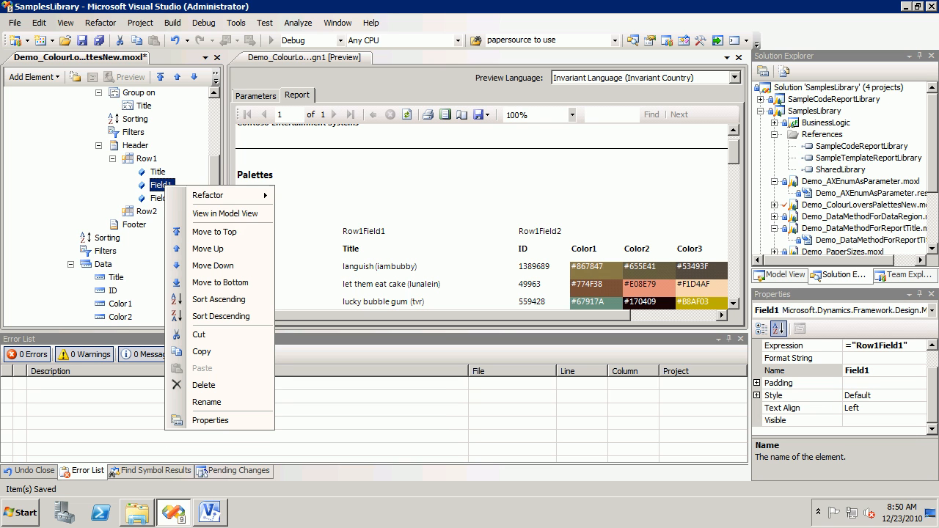
left_click(201, 352)
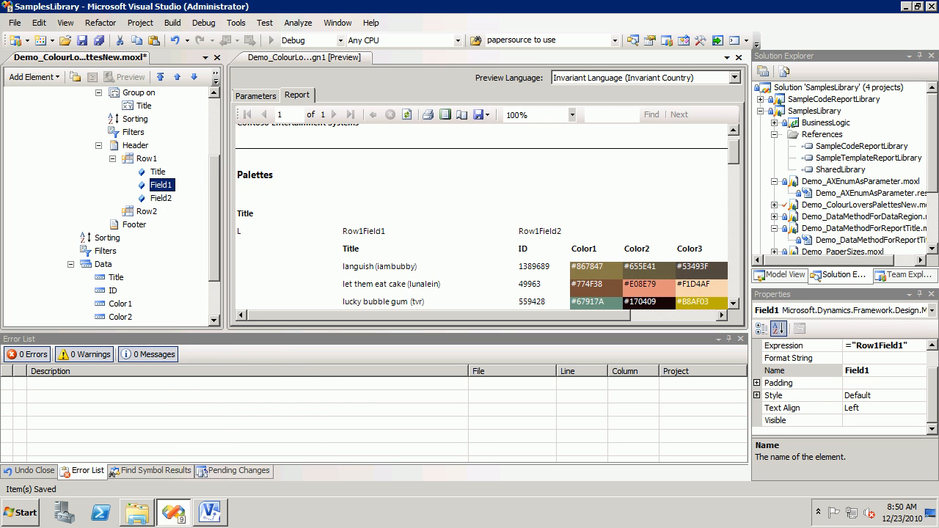
right_click(147, 211)
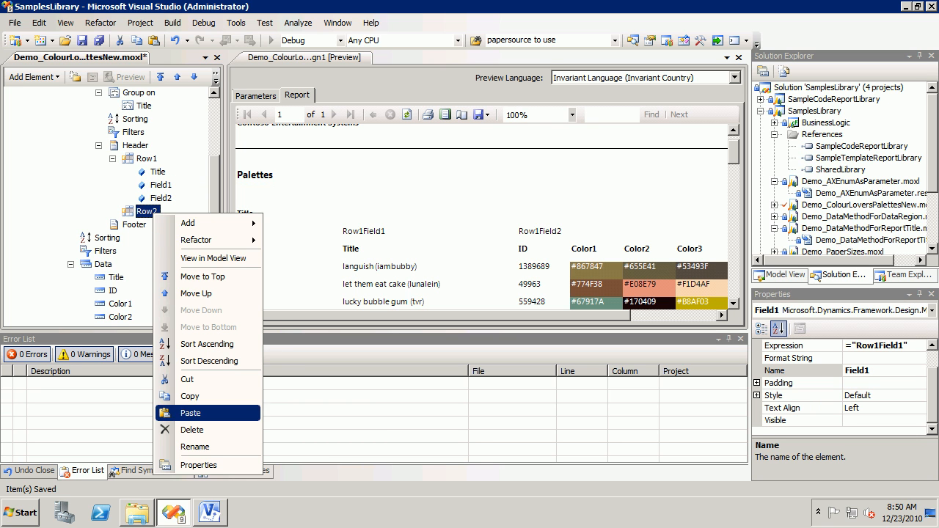
left_click(187, 413)
left_click(161, 198)
right_click(164, 198)
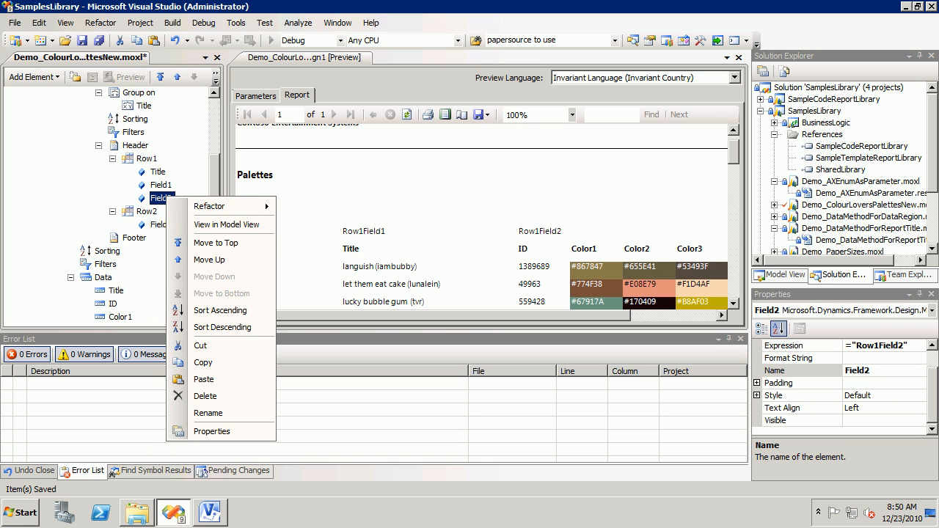
left_click(202, 363)
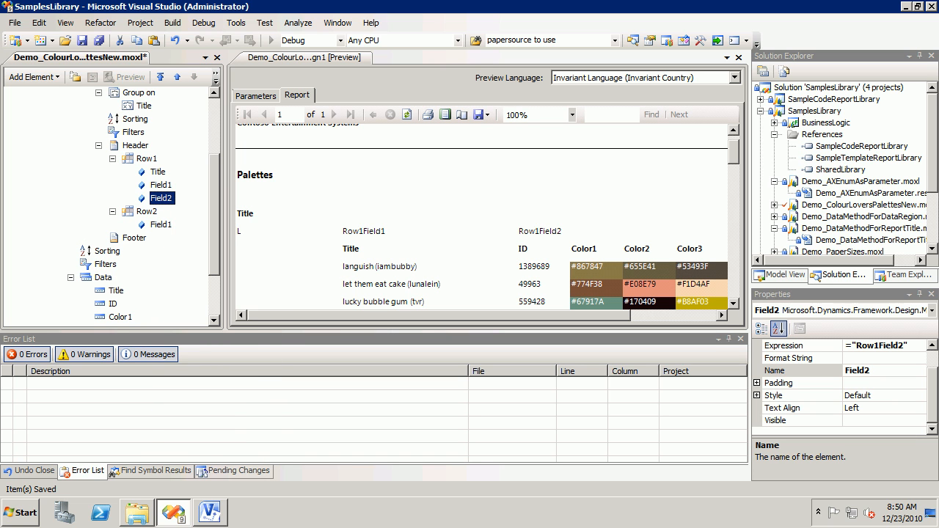
right_click(150, 213)
left_click(187, 413)
Step: Set the expressions of Row2's Field1 and Field2 to ="Row2Field1" and ="Row2Field2"
left_click(162, 224)
left_click(882, 346)
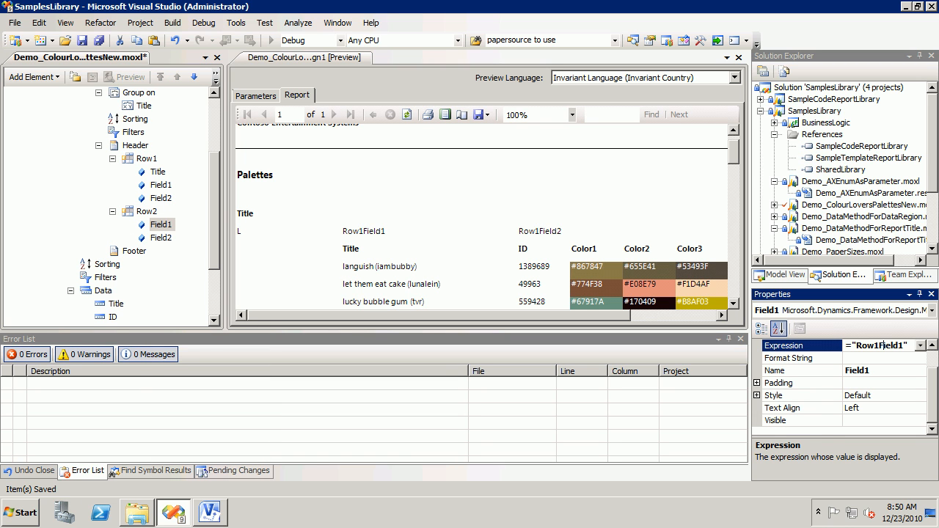
key("Delete")
type("2")
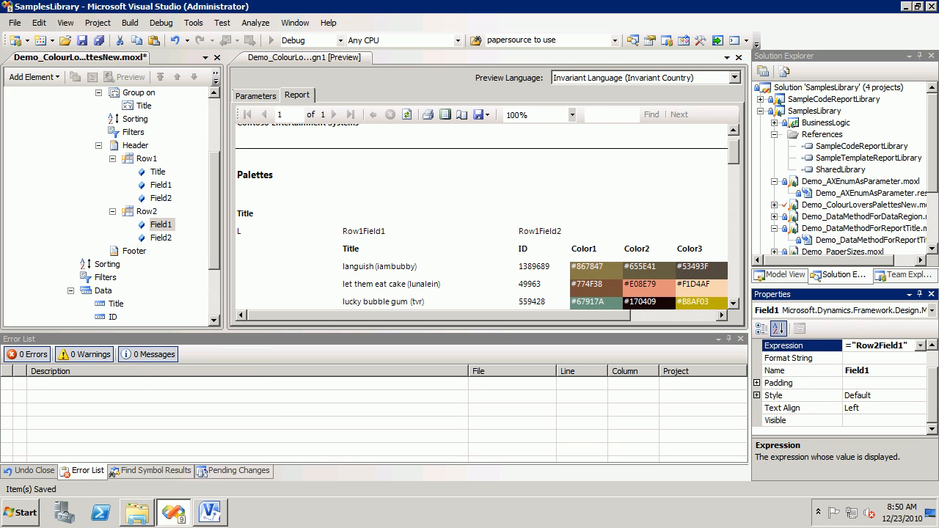
left_click(160, 238)
left_click(882, 345)
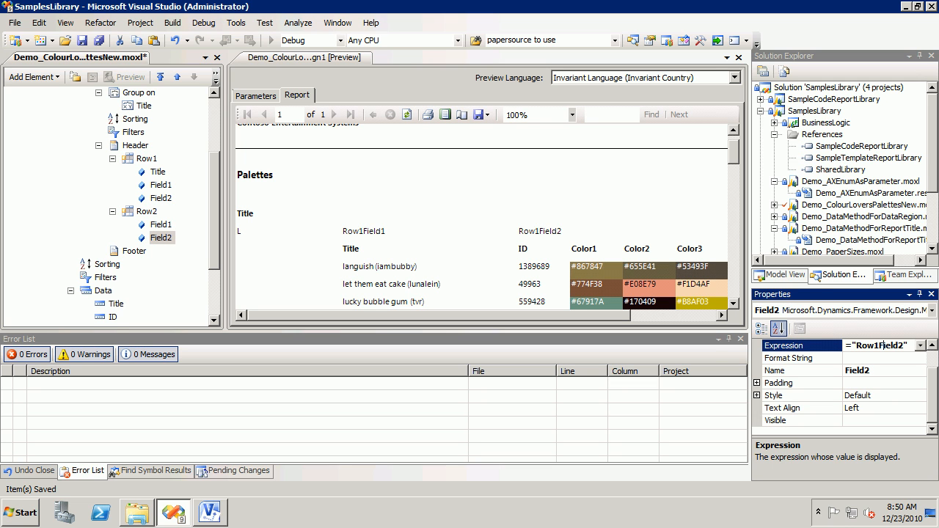
key("BackSpace")
type("2")
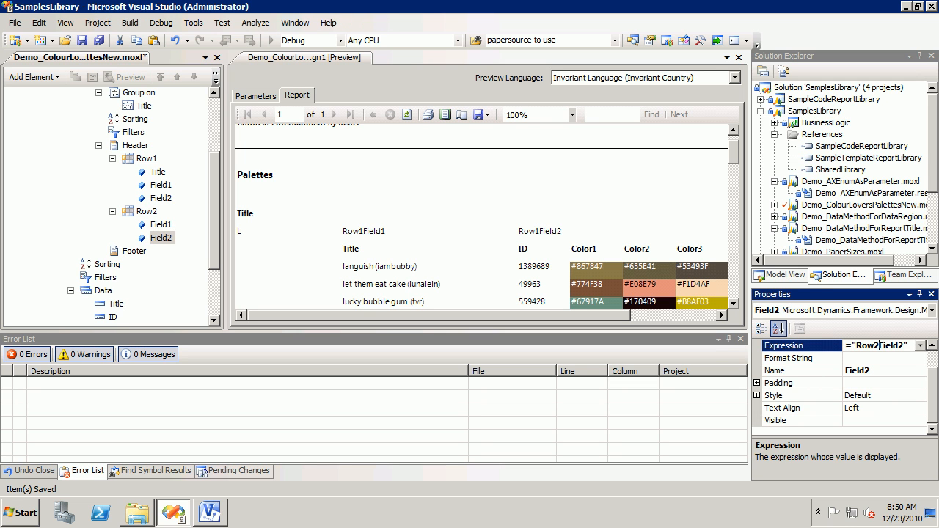
Step: Regenerate the report preview and compare the first fields of Row1, Row2 and the data section for column alignment
left_click(406, 114)
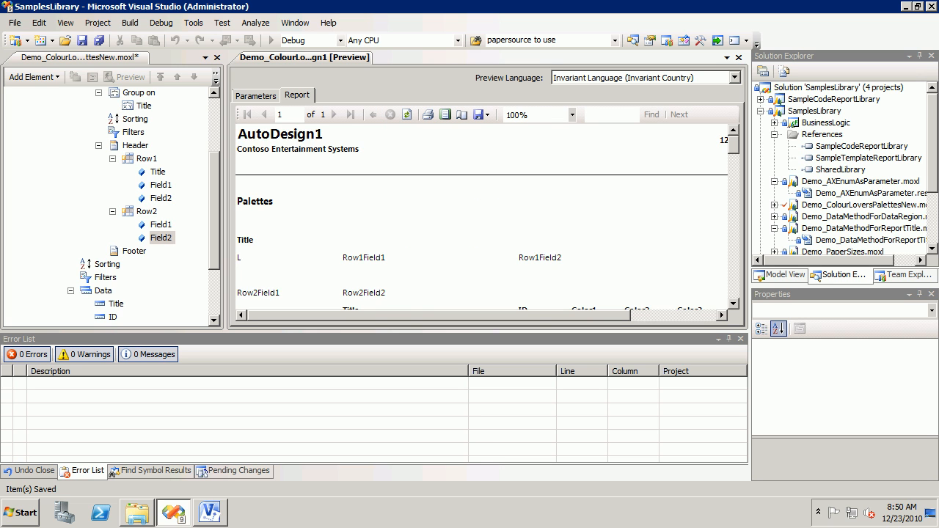
scroll(487, 216, "down", 3)
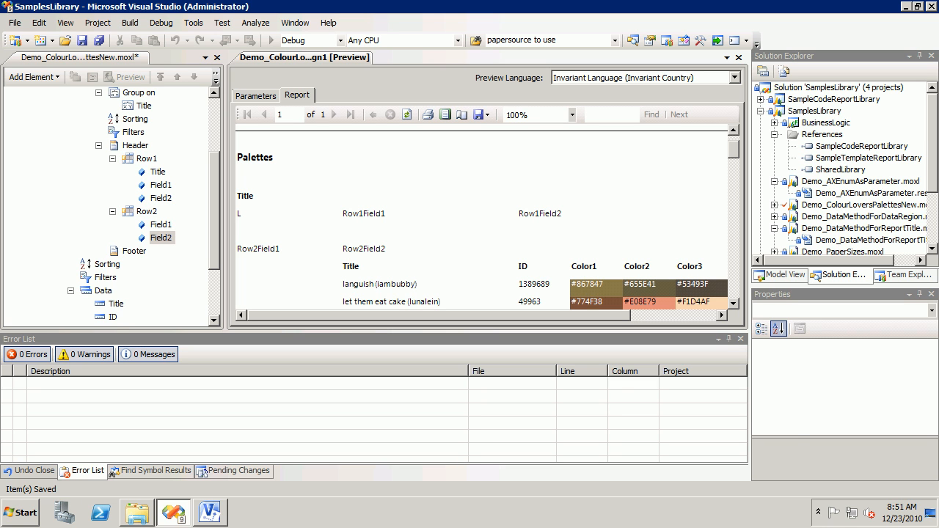
left_click(158, 171)
left_click(161, 225, "ctrl")
left_click(116, 304, "ctrl")
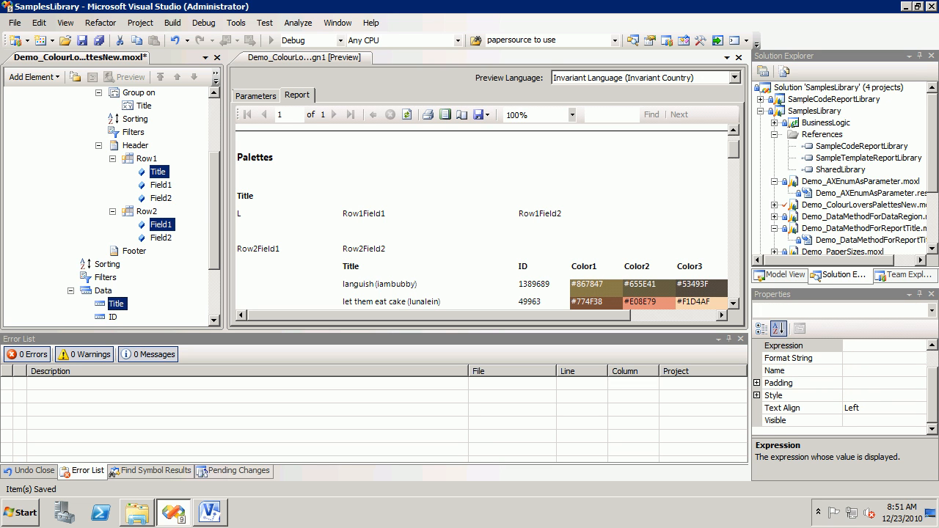
left_click(134, 251)
Step: Add a new field to the header's Row2 and make it the first field in that row
right_click(146, 211)
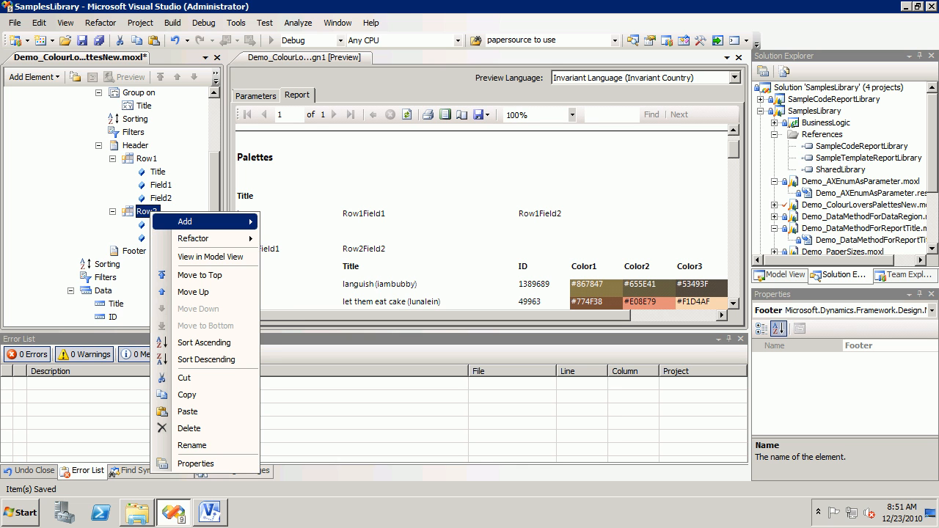
mouse_move(184, 220)
left_click(294, 221)
left_click(107, 277)
left_click_drag(160, 250, 150, 211)
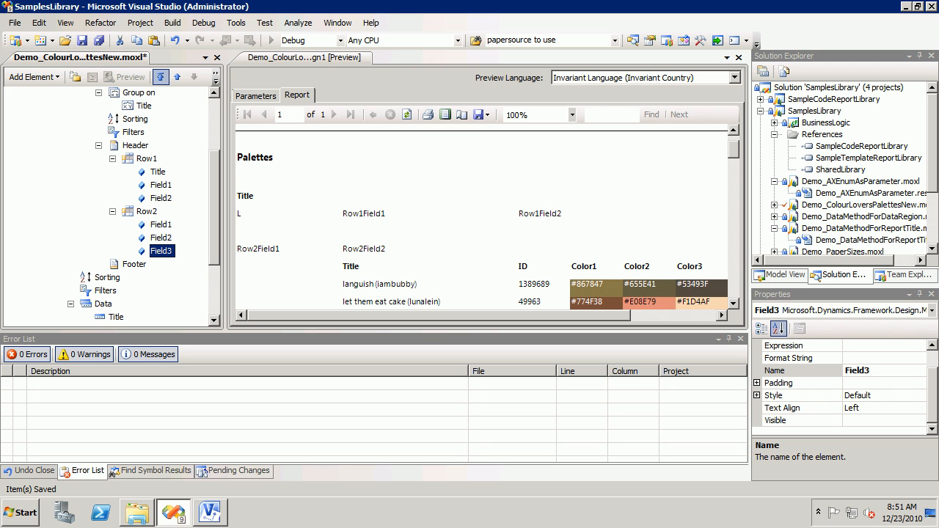
left_click(160, 76)
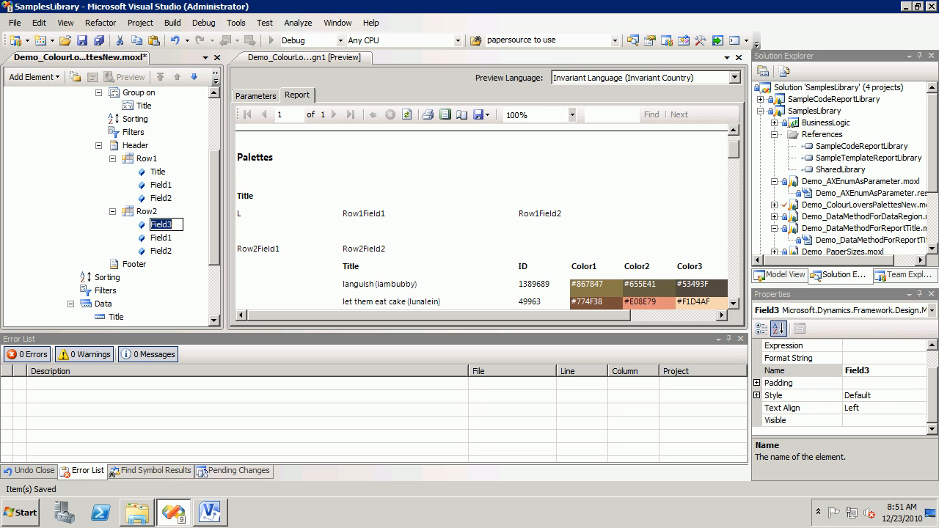
Step: Rename Row2's new first field to FieldBlank and regenerate the report preview to check the header alignment
left_click(878, 371)
key("BackSpace")
type("Blank")
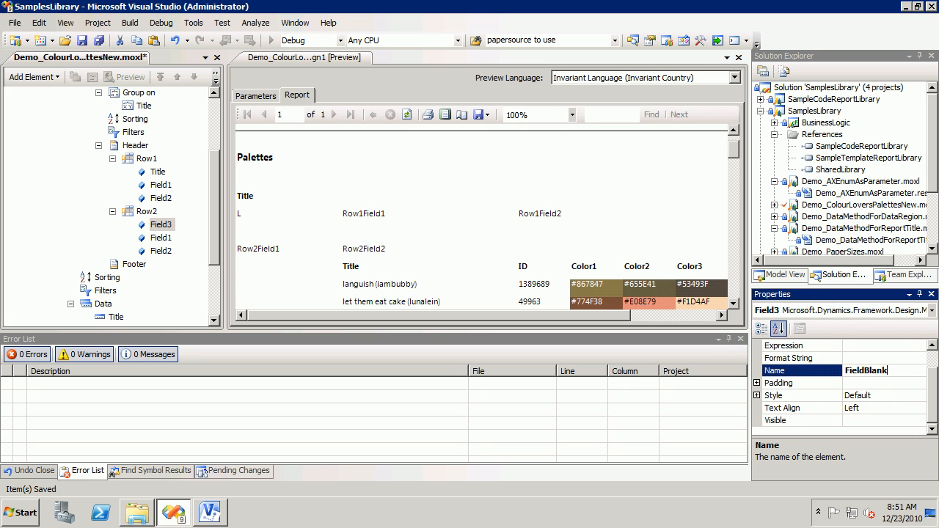
key("Return")
left_click(406, 114)
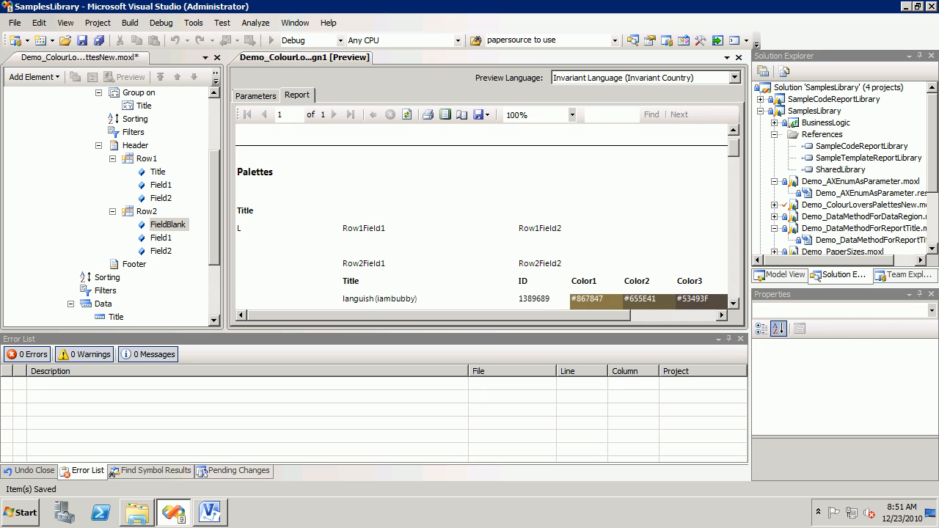
left_click(733, 304)
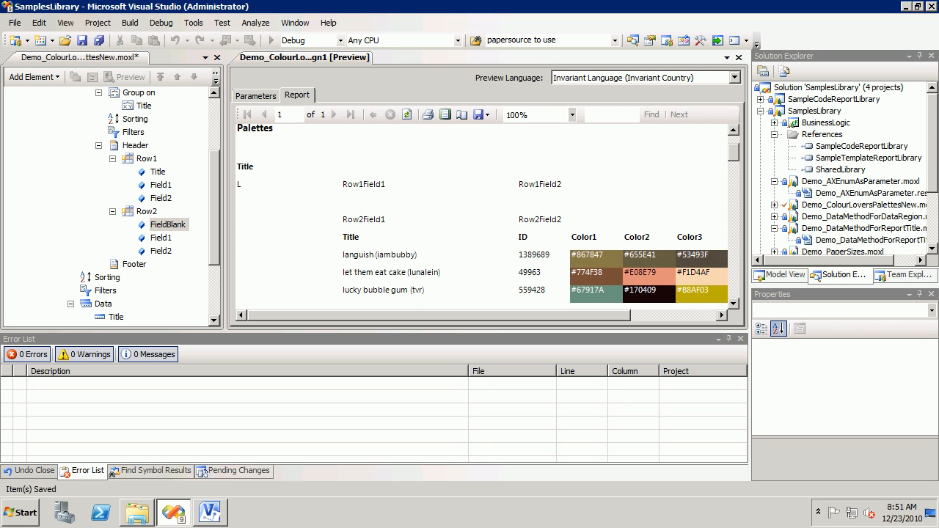
Step: Review the properties of FieldBlank, Field2 and Field1 in the header's Row2 against the report preview
left_click(168, 225)
left_click(168, 225)
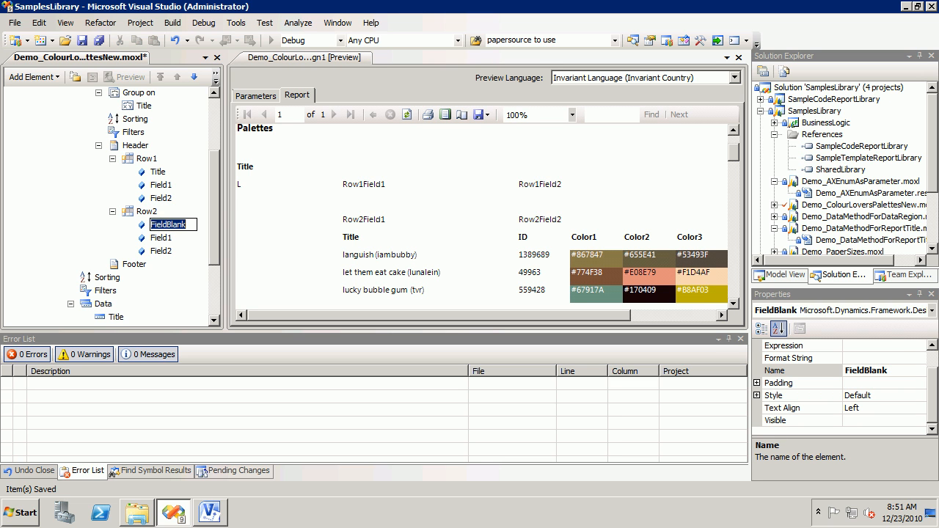
left_click(161, 251)
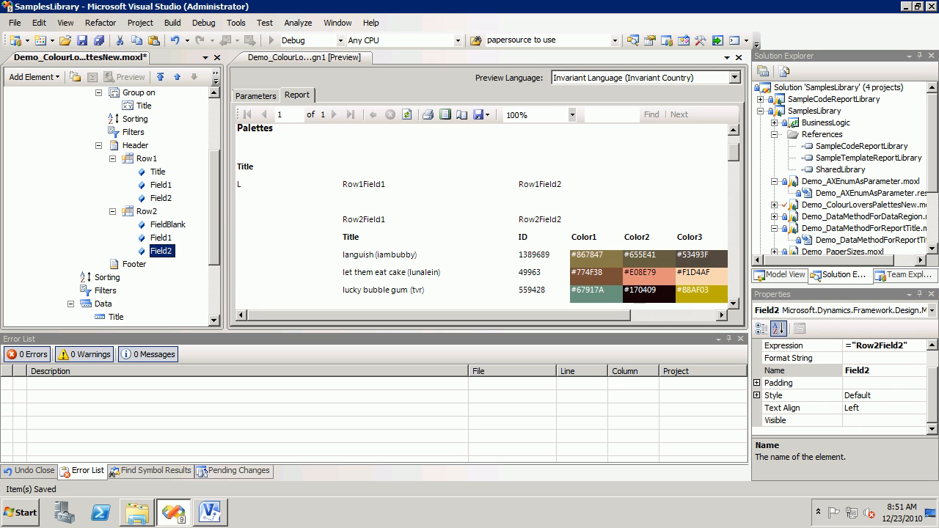
left_click(161, 237)
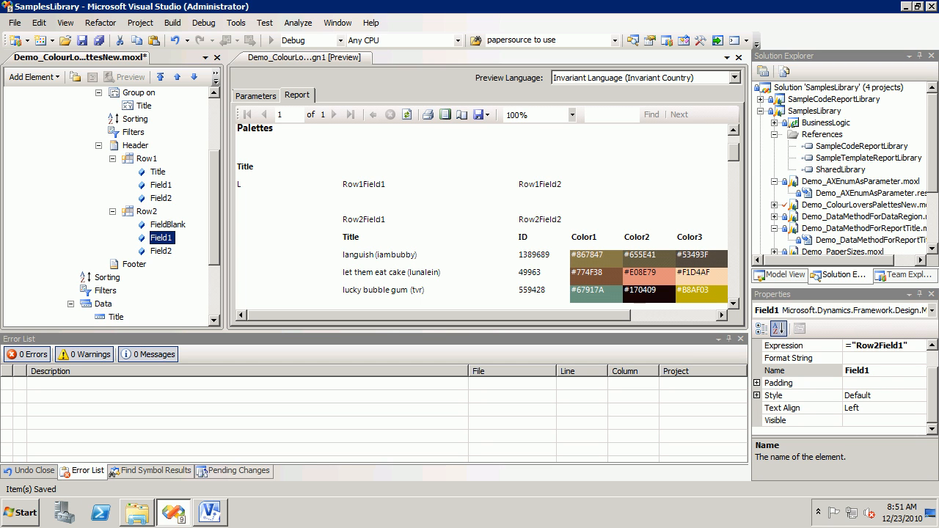
left_click(305, 57)
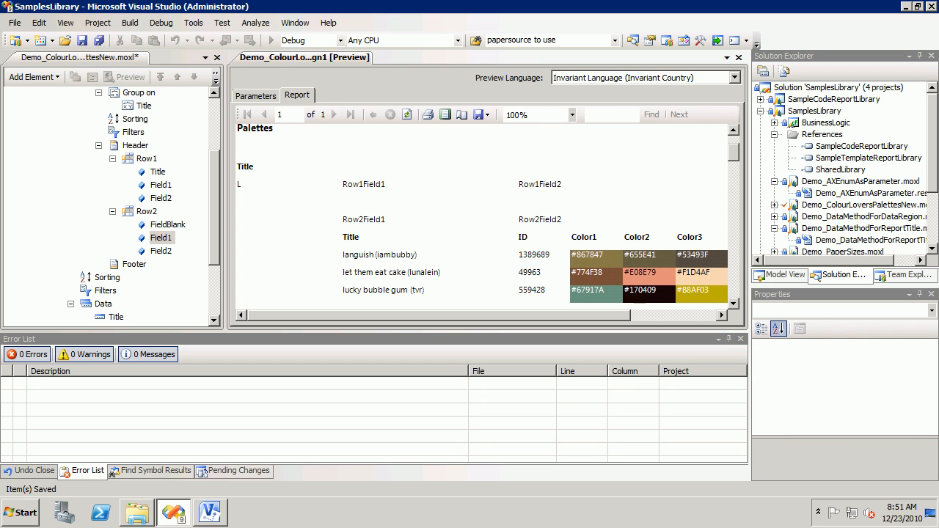
Step: Replace the expression of Field1 in the header's Row2 with the aggregate function =CountRows()
left_click(161, 238)
double_click(784, 346)
left_click(919, 345)
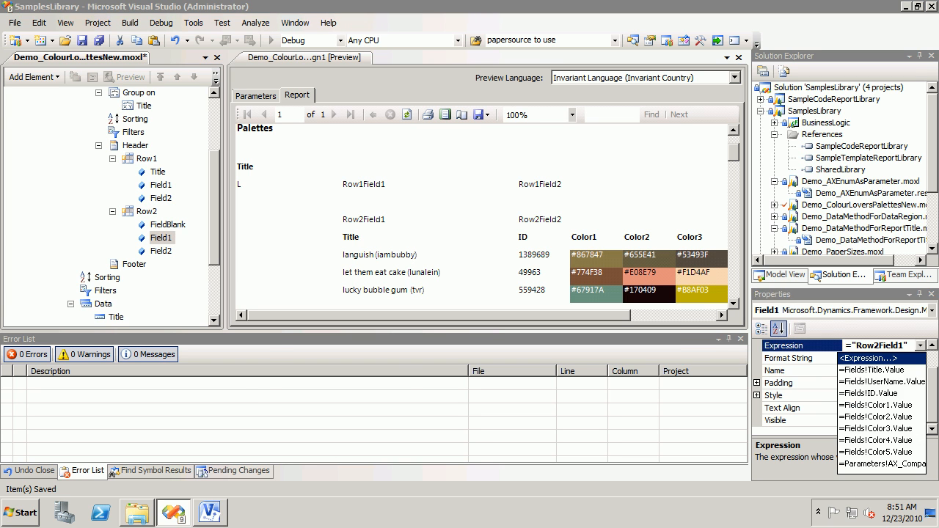
left_click(870, 357)
left_click_drag(338, 108, 276, 108)
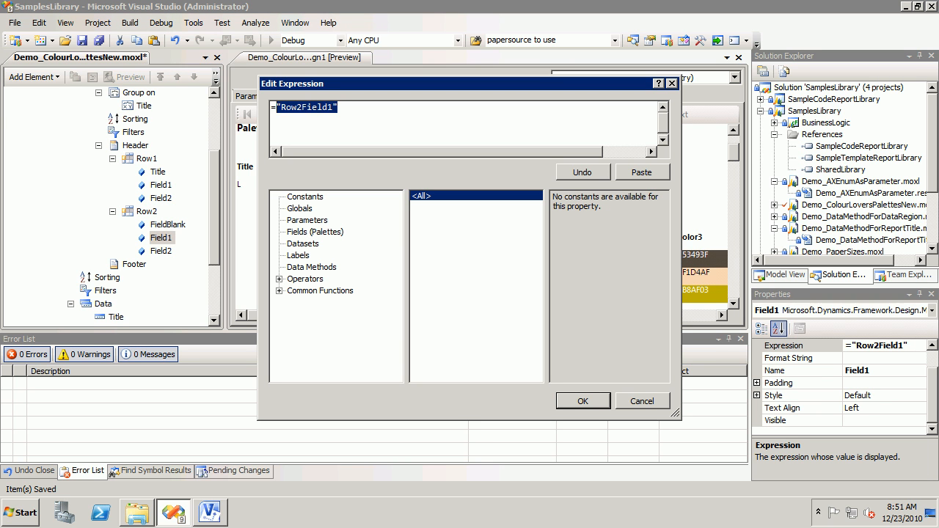
key("Delete")
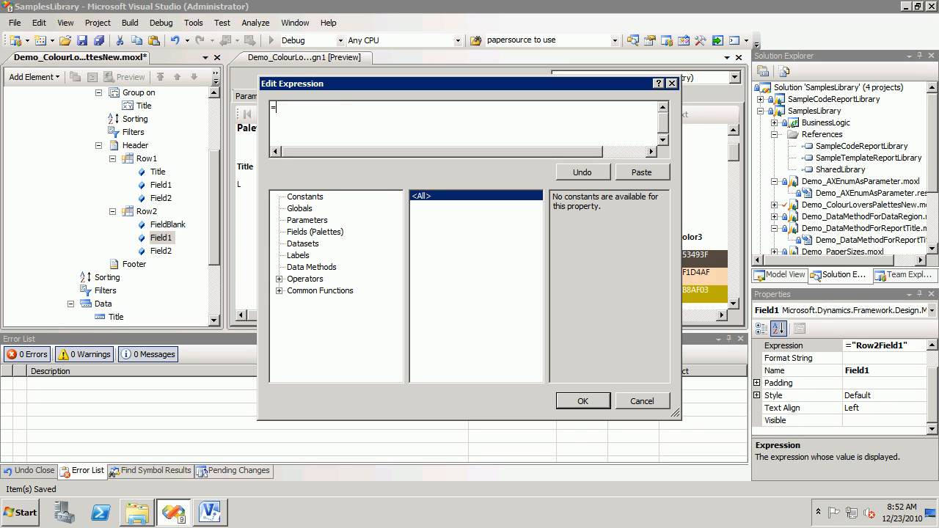
left_click(278, 290)
left_click(320, 337)
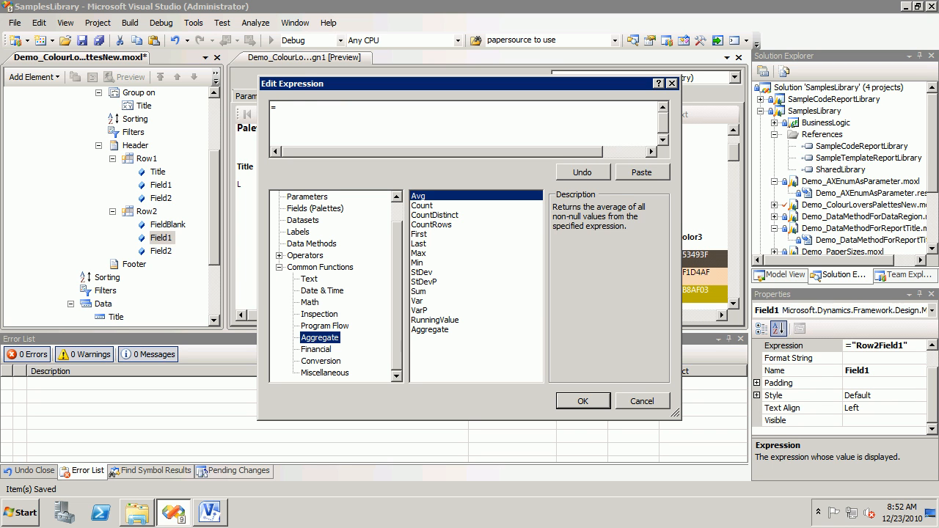
double_click(431, 224)
type("()")
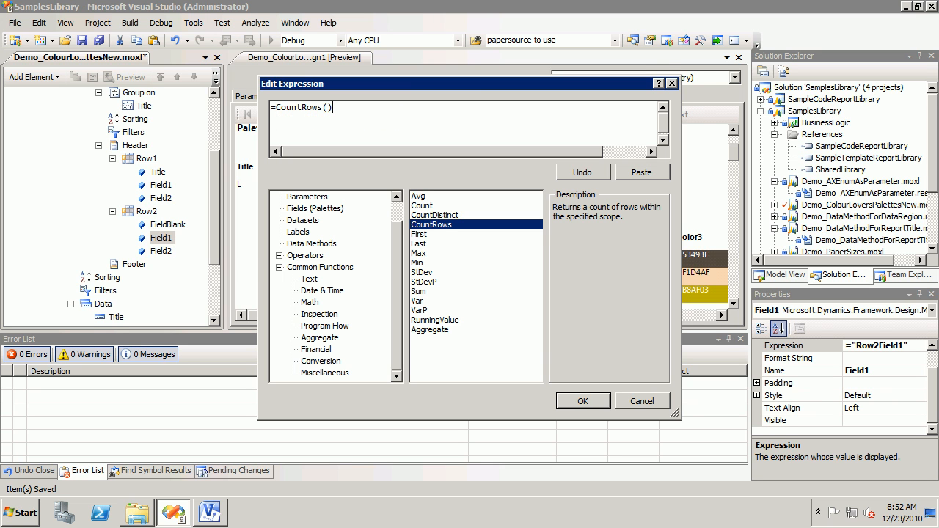
key("Return")
Step: Regenerate the report preview and examine the row count shown in each group header
left_click(407, 115)
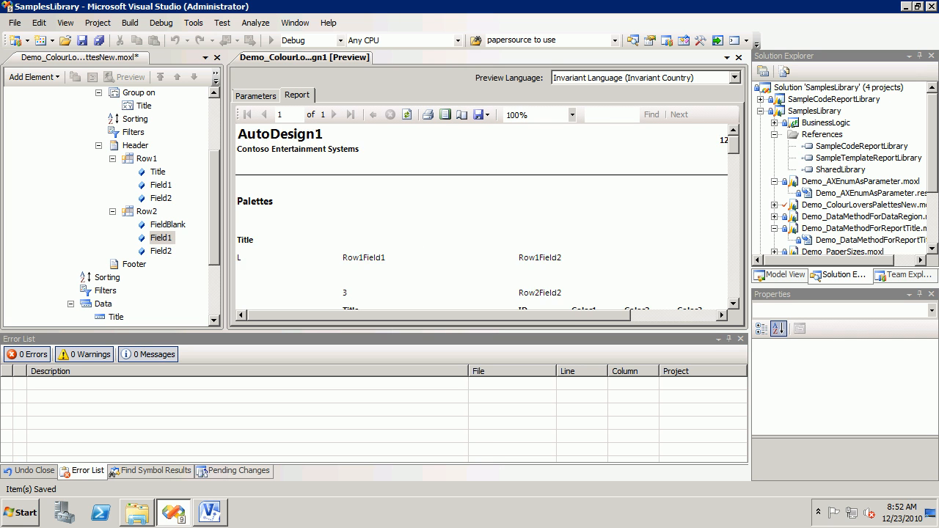
scroll(487, 216, "down", 5)
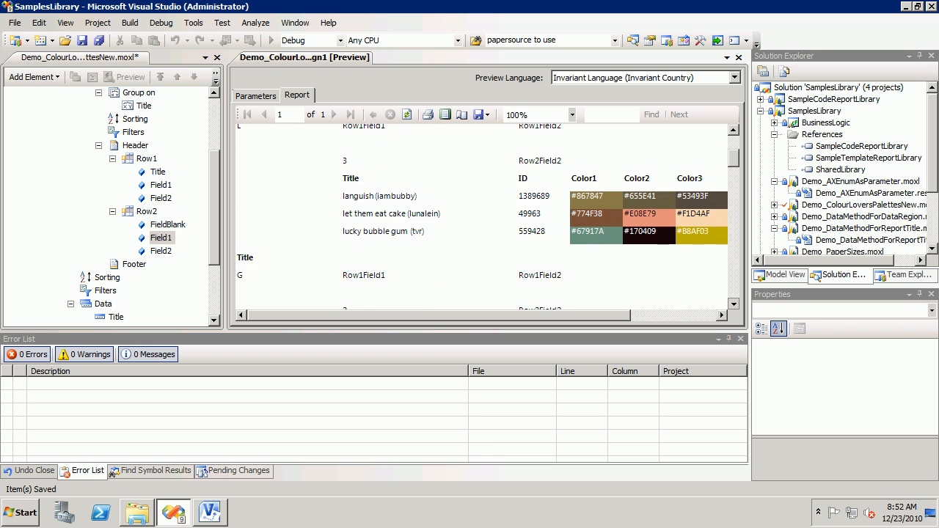
scroll(487, 216, "down", 2)
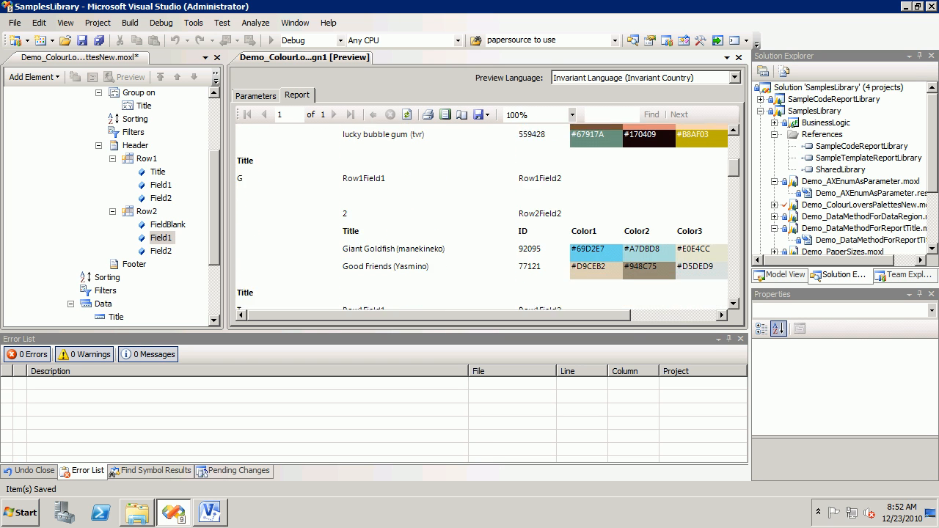
scroll(487, 216, "down", 3)
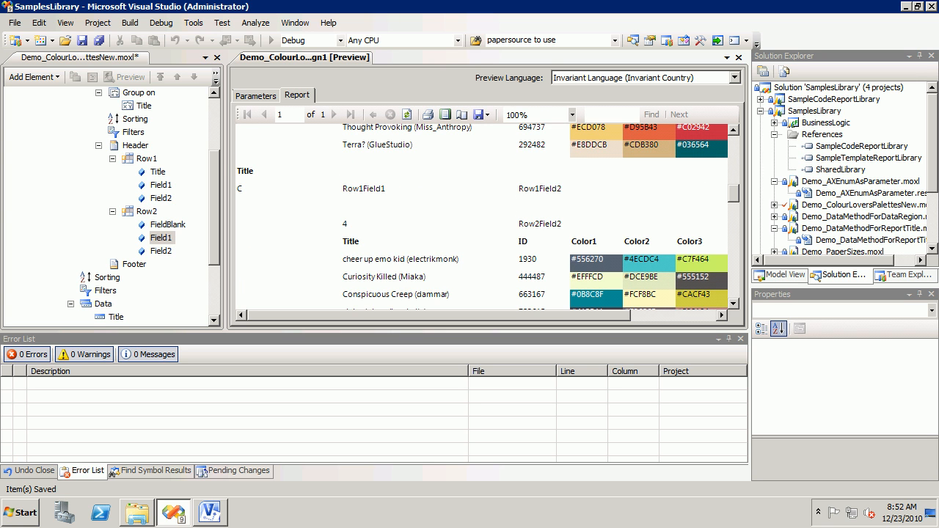
left_click(734, 257)
left_click(734, 158)
left_click(734, 158)
scroll(481, 216, "up", 5)
Step: Prefix the CountRows() expression of Field1 in the header's Row2 with the text "Count=" and a + operator
left_click(167, 225)
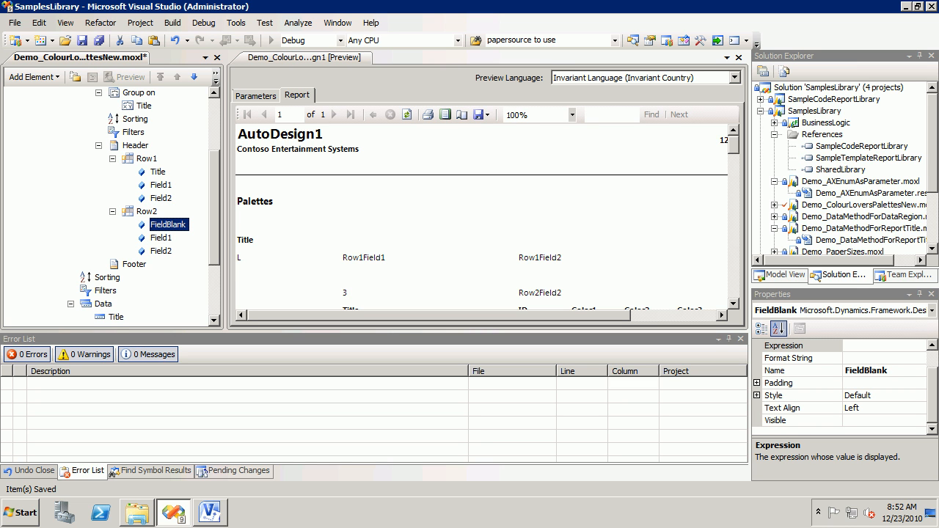
left_click(161, 251)
left_click(161, 238)
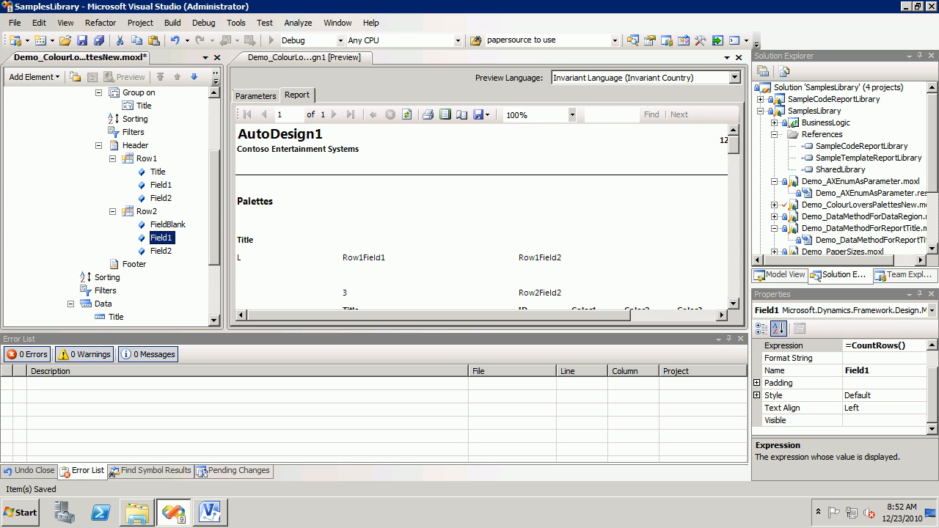
left_click(898, 346)
left_click(920, 346)
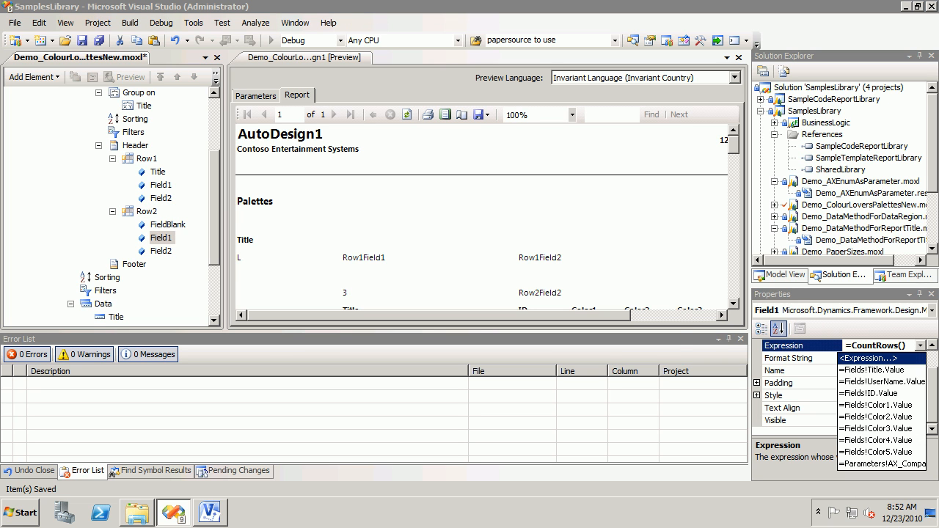
key("Return")
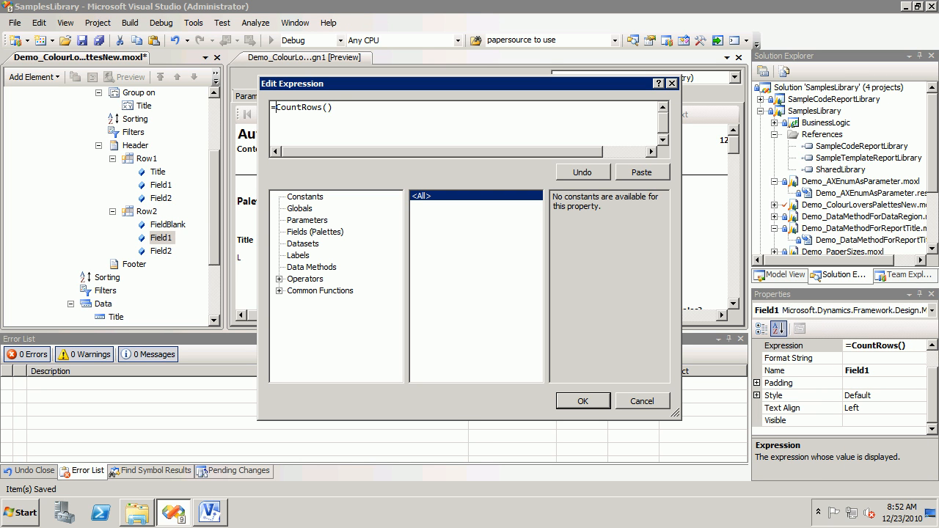
type("\"Count=\"")
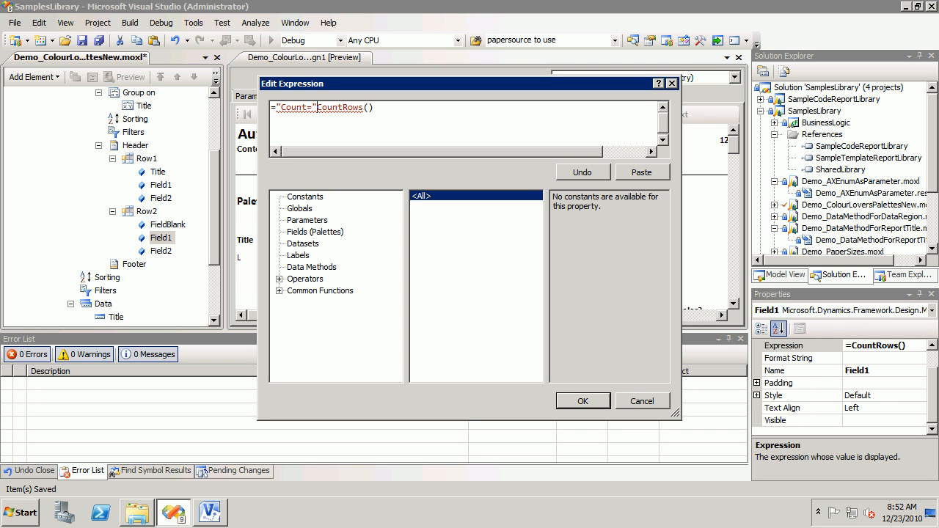
type(" +")
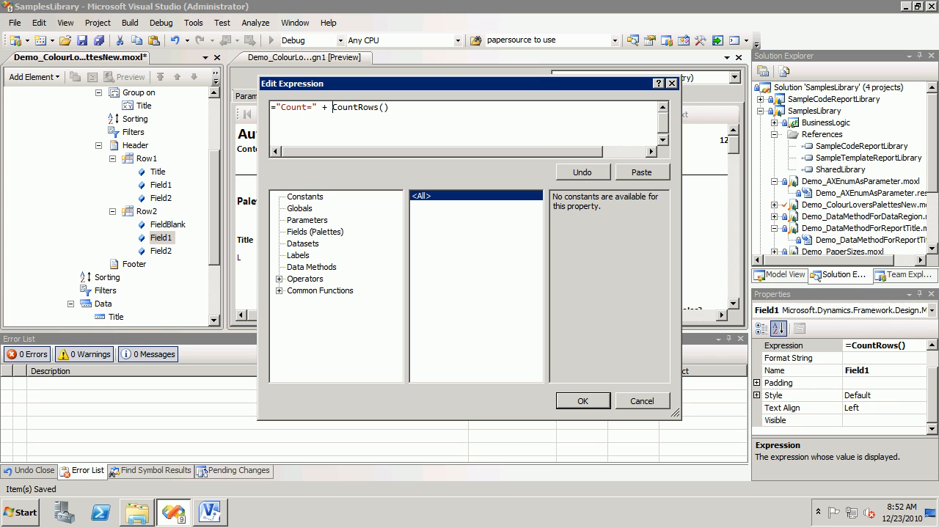
Step: Wrap CountRows() in a CStr conversion in Field1's expression and regenerate the report preview to check the count label
left_click(278, 291)
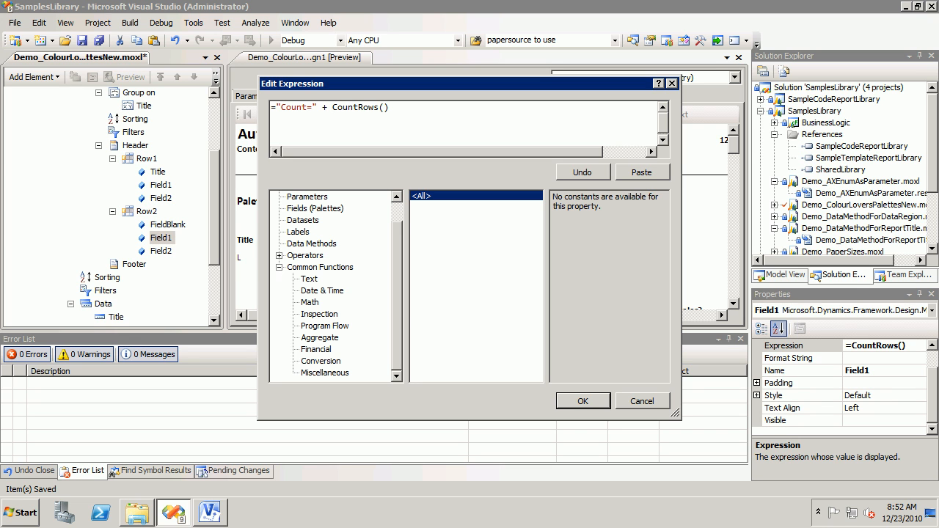
left_click(320, 361)
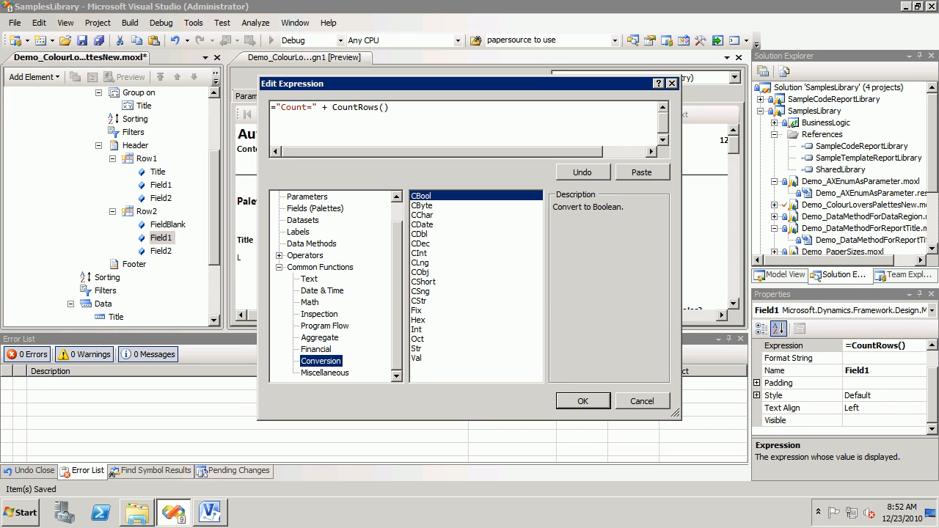
double_click(419, 300)
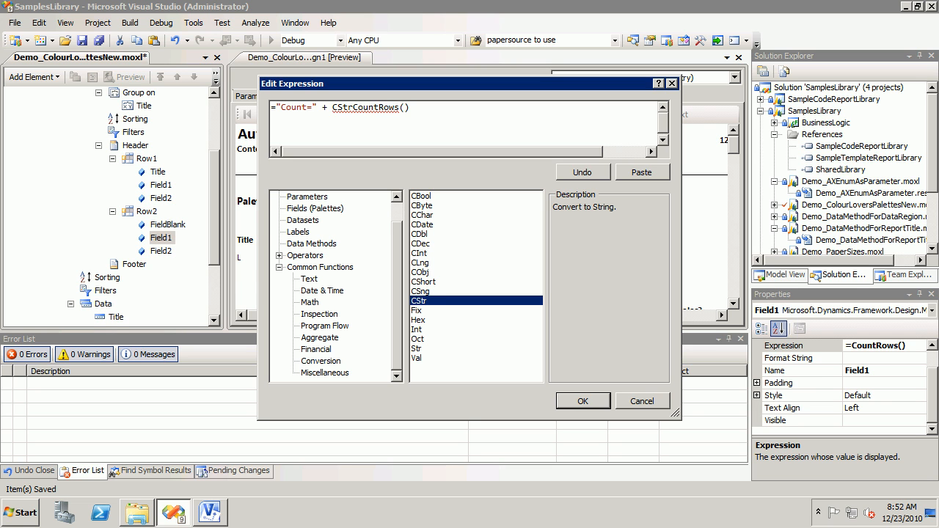
type("(")
key("End")
type(")")
key("Return")
left_click(406, 115)
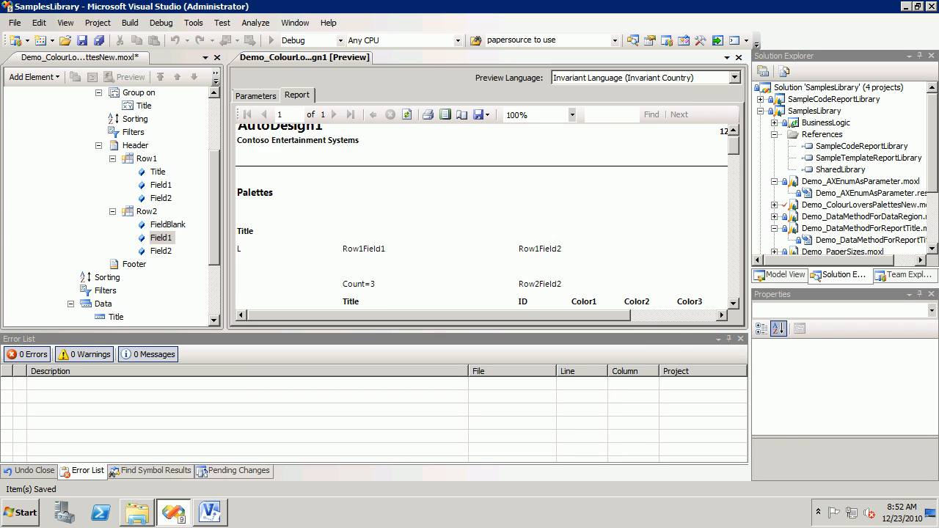
scroll(481, 217, "down", 10)
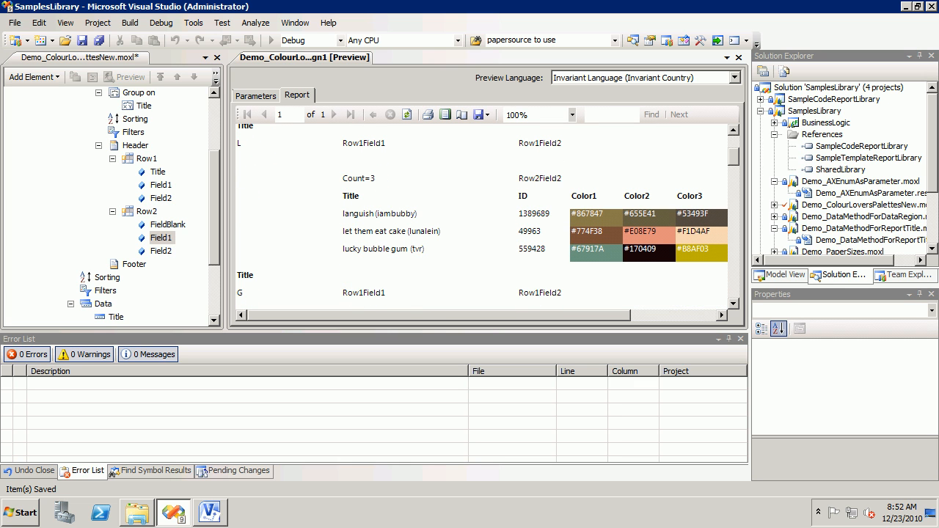
Step: Set the row height of the header's Row2 to 1in and check the spacing in the regenerated preview
left_click(147, 211)
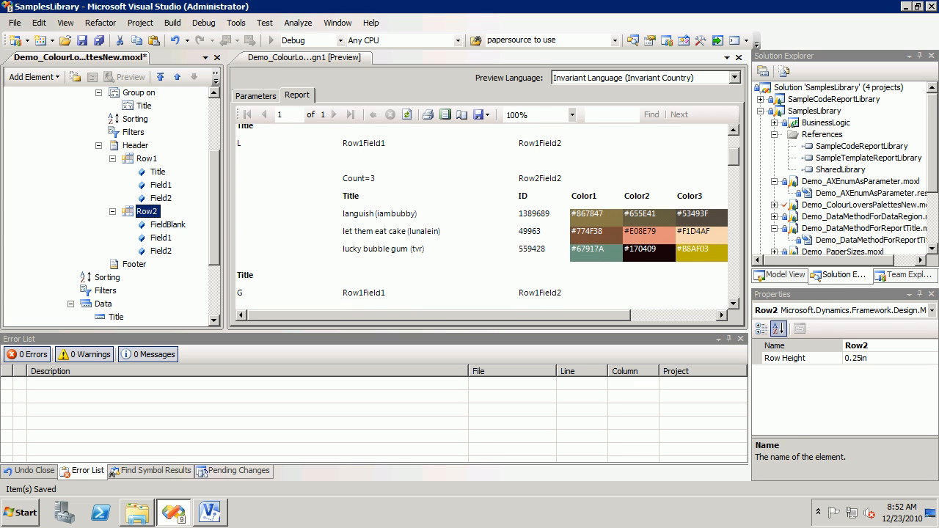
left_click(873, 358)
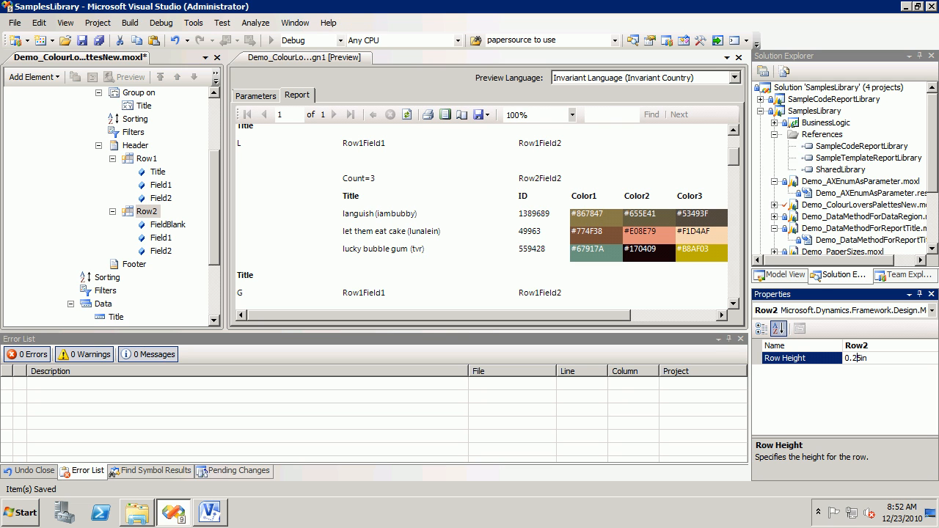
key("BackSpace")
key("BackSpace")
key("BackSpace")
key("BackSpace")
type("1")
key("Return")
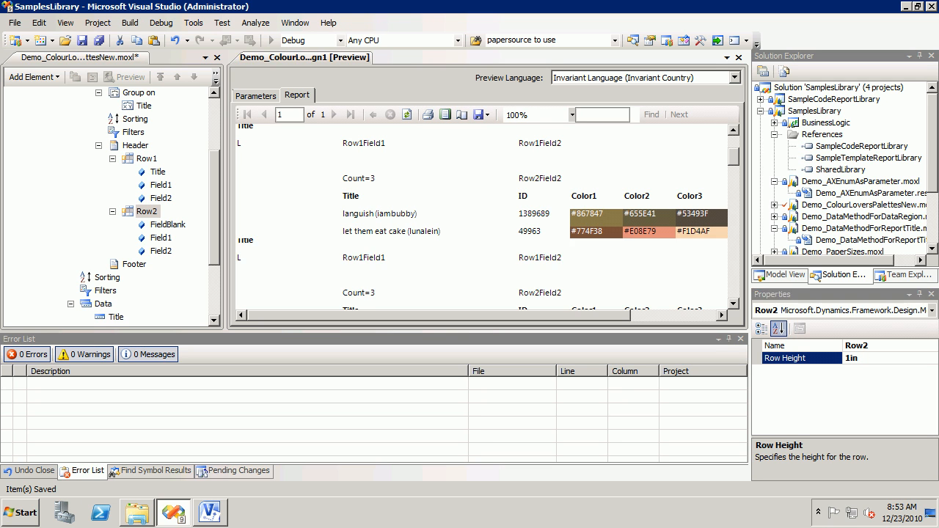
left_click(733, 304)
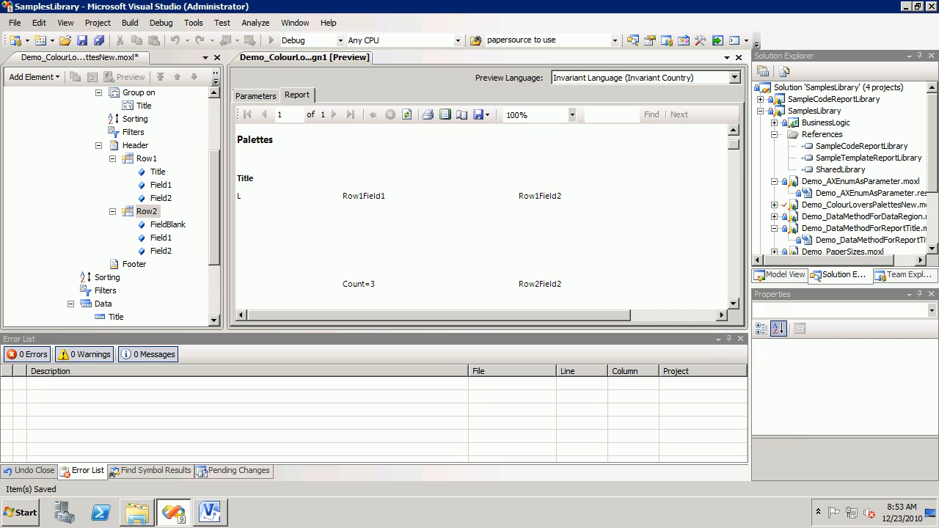
Step: Set the row height of both Row1 and Row2 in the header to 0.19in and regenerate the report preview
left_click(147, 211)
left_click(146, 158, "ctrl")
left_click(880, 358)
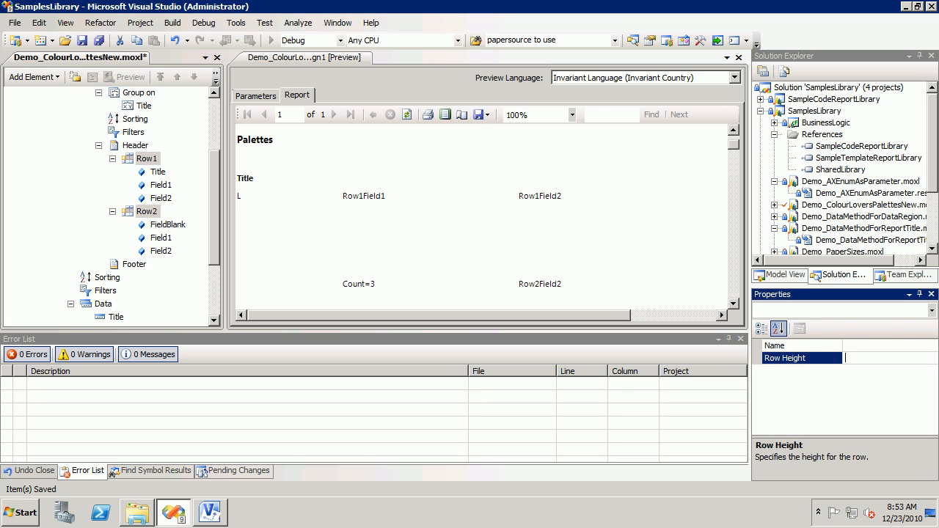
type("0.19")
key("Return")
left_click(407, 115)
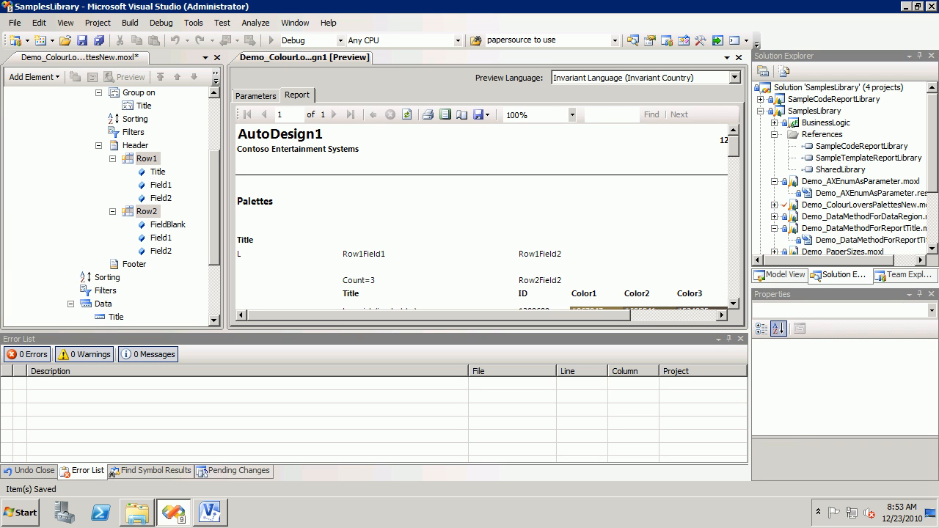
Step: Copy the header's Row2 into the group's Footer
right_click(146, 211)
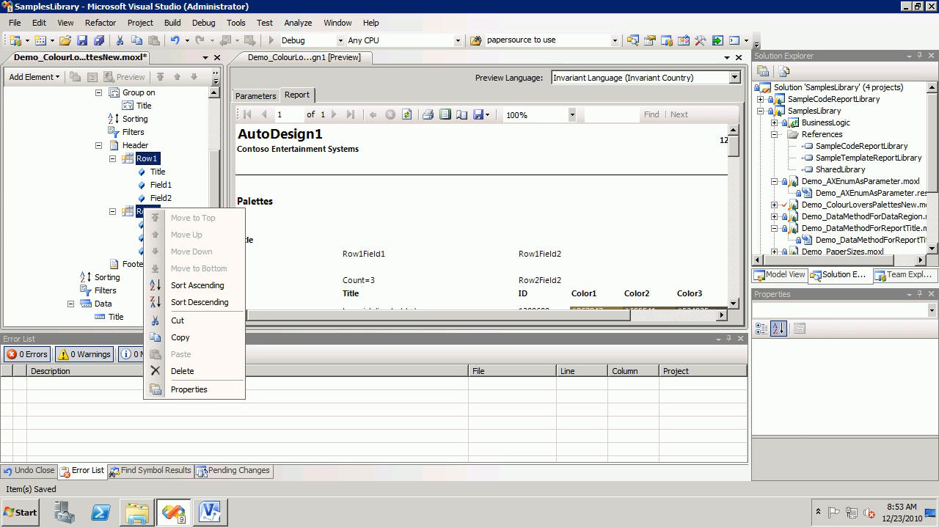
left_click(113, 212)
left_click(150, 212)
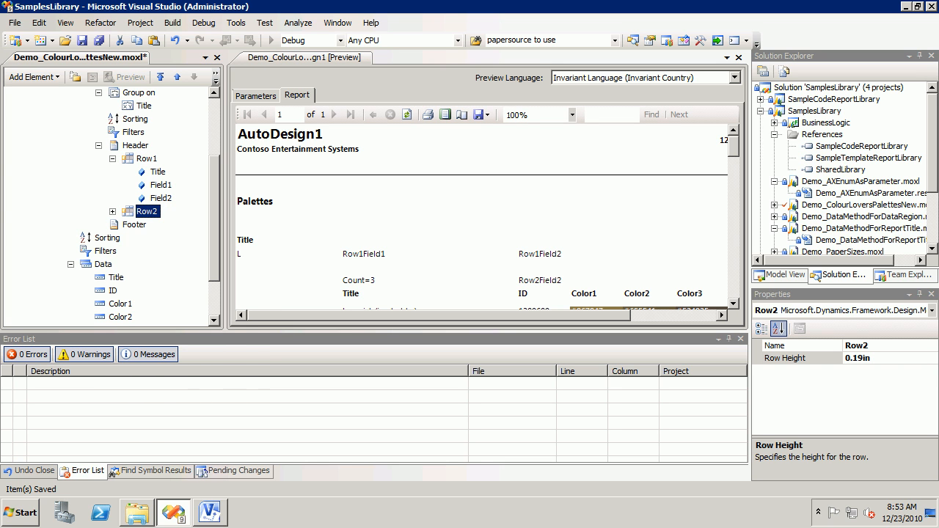
right_click(152, 214)
left_click(188, 396)
right_click(134, 224)
left_click(170, 425)
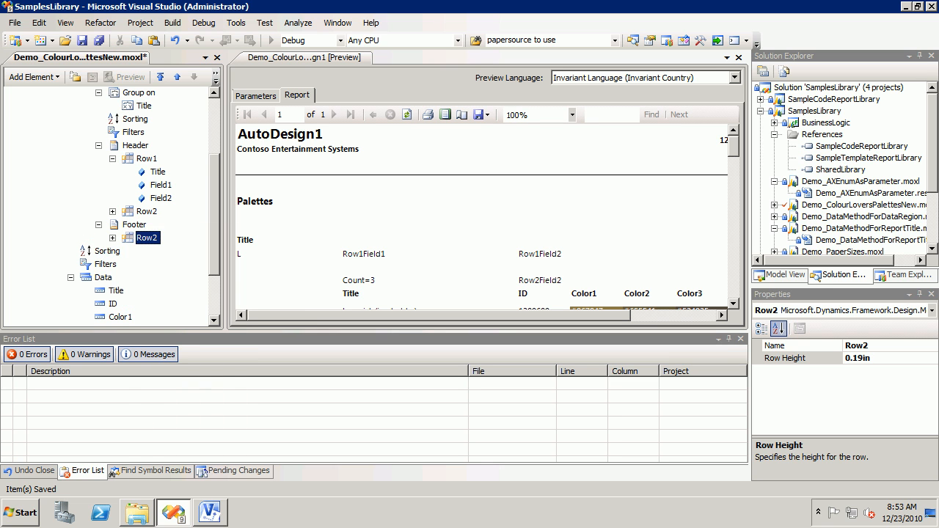
Step: Regenerate the report preview and examine the footer row below each group's data
left_click(107, 251)
left_click(147, 238)
left_click(304, 57)
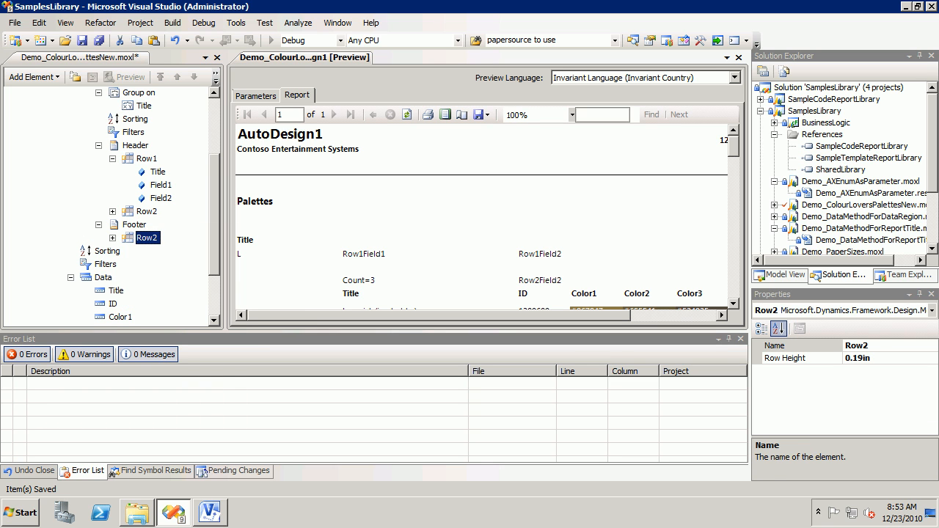
scroll(487, 219, "down", 6)
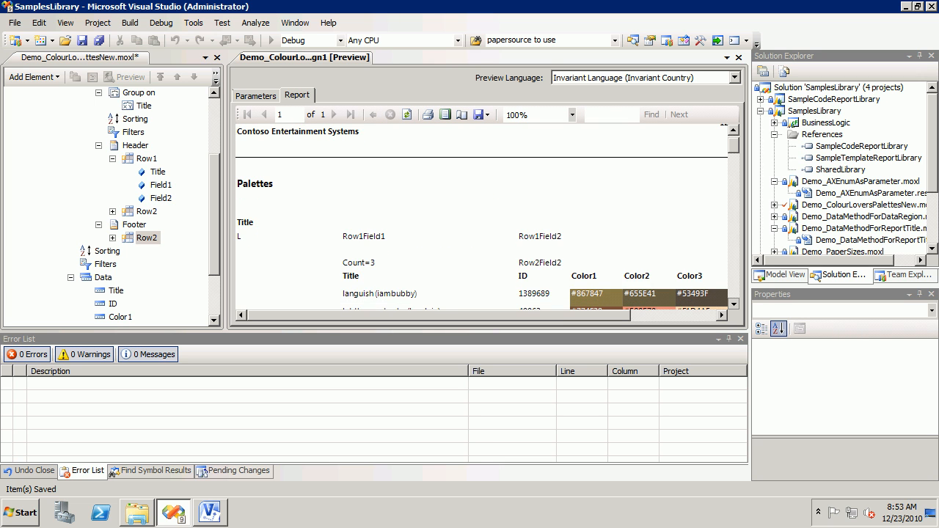
scroll(487, 218, "down", 3)
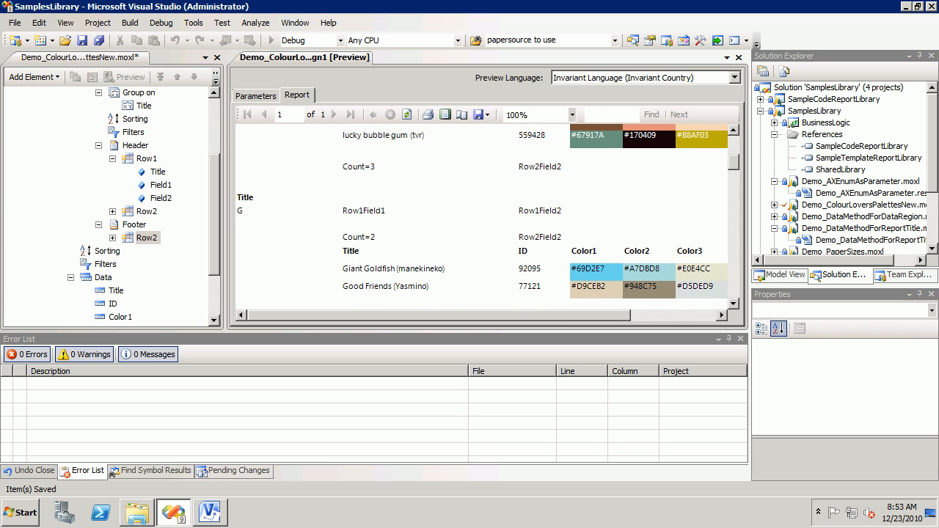
scroll(487, 218, "up", 2)
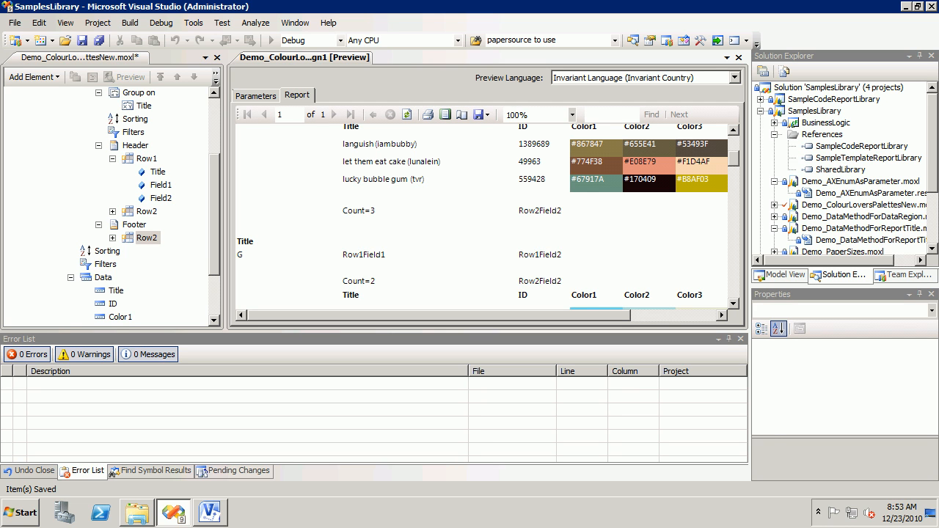
Step: Open the expression of Field2 in the footer's Row2 for editing and clear its text, keeping only the equals sign
left_click(112, 238)
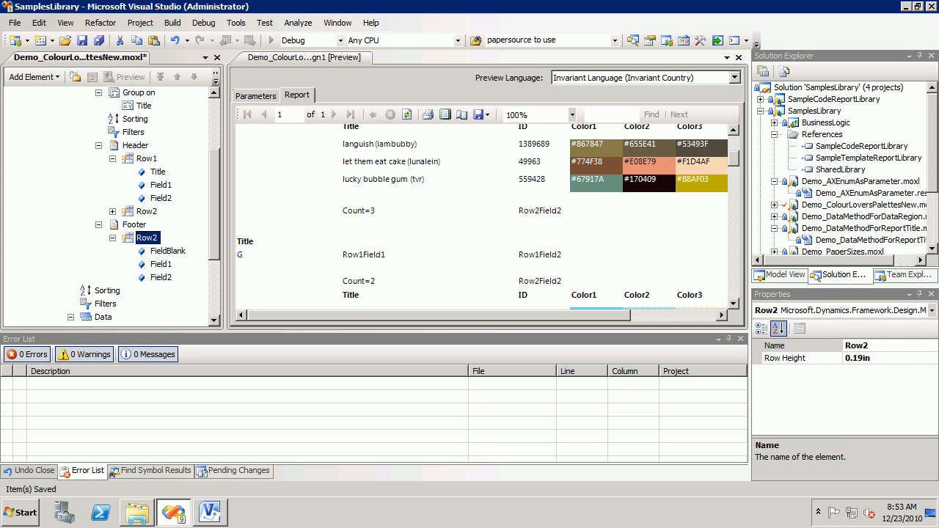
left_click(161, 277)
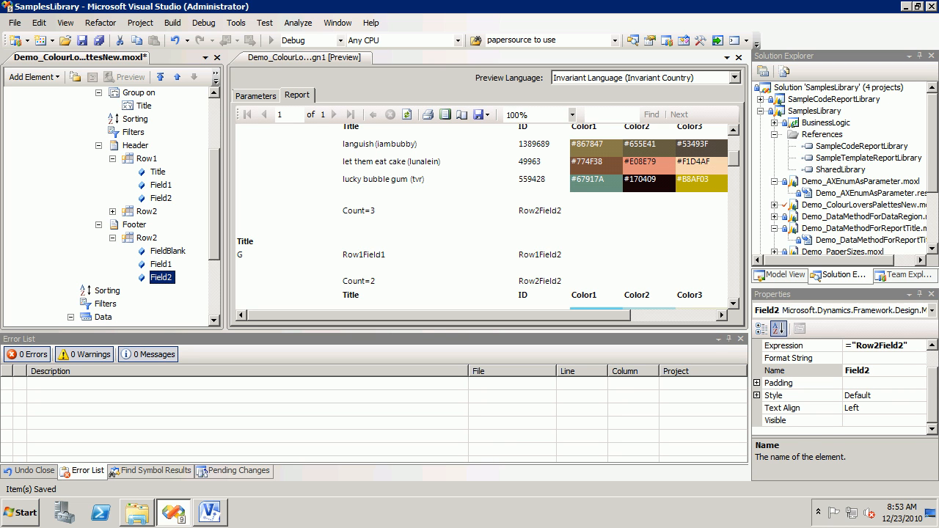
left_click(880, 345)
left_click(920, 345)
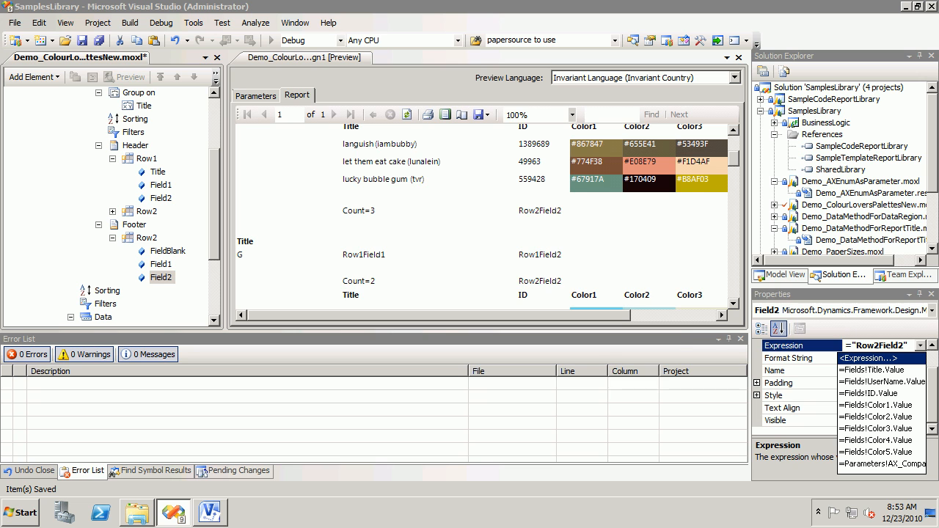
left_click(868, 358)
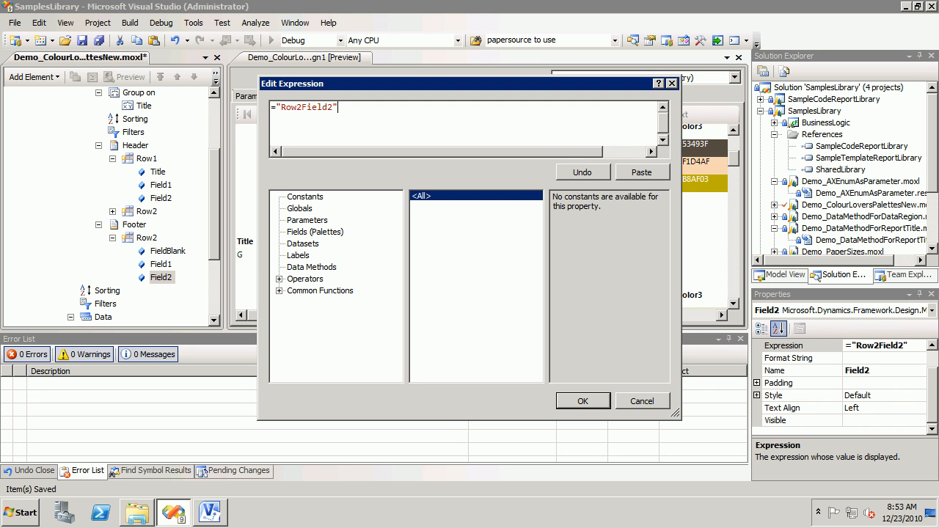
key("ctrl+shift+Left")
key("ctrl+shift+Left")
key("BackSpace")
key("BackSpace")
Step: Enter the footer Field2 expression =Sum(Fields!ID.Value) using the Sum aggregate and ID field, and check the footer in the regenerated preview
left_click(279, 290)
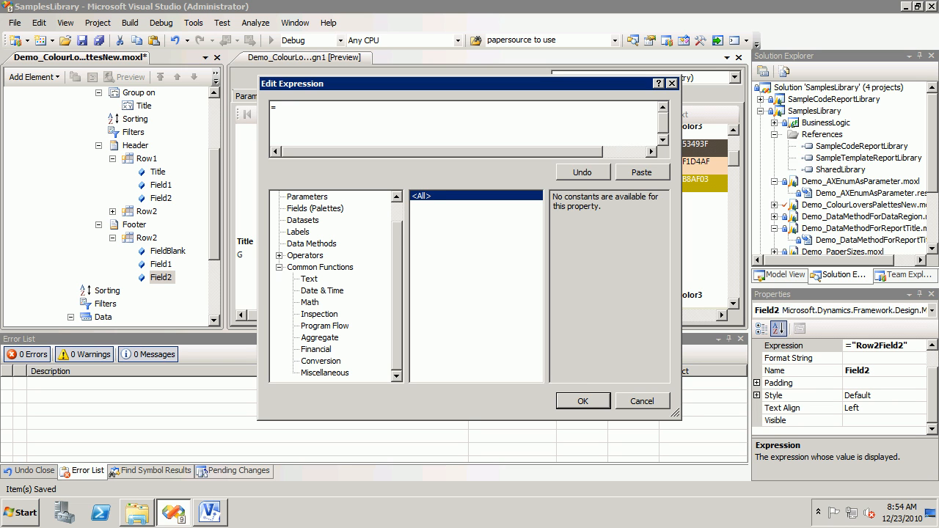
left_click(320, 337)
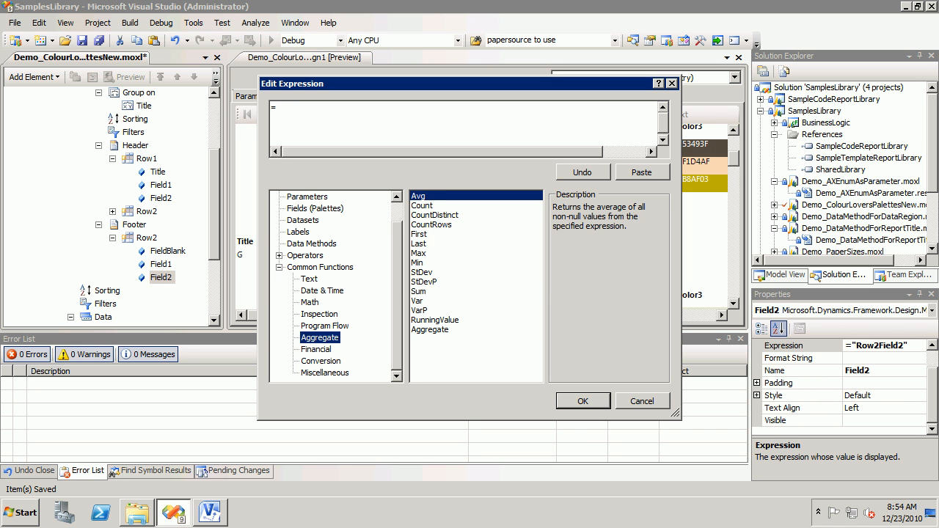
double_click(418, 291)
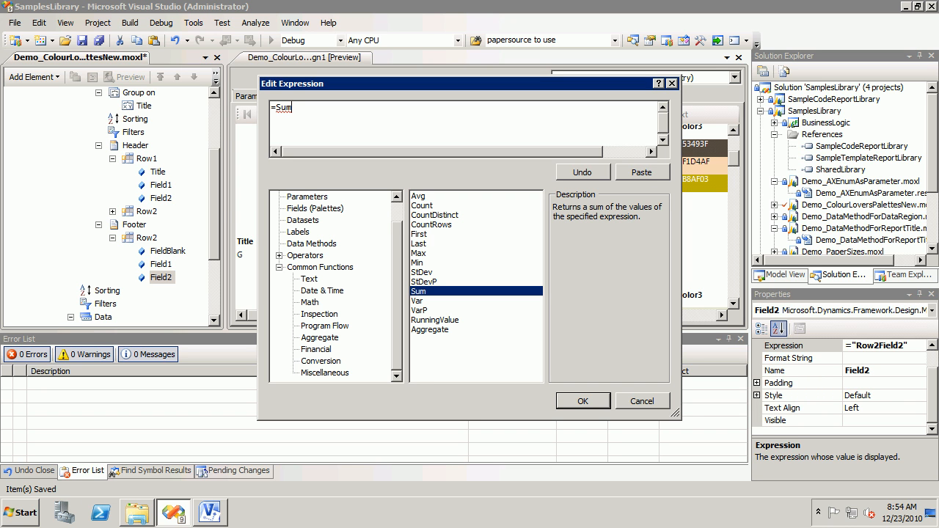
type("(")
left_click(314, 208)
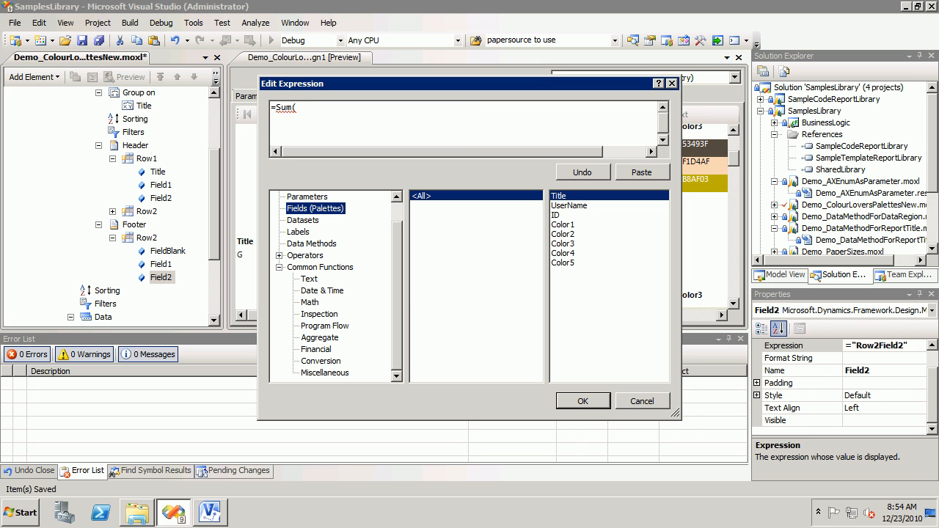
double_click(555, 215)
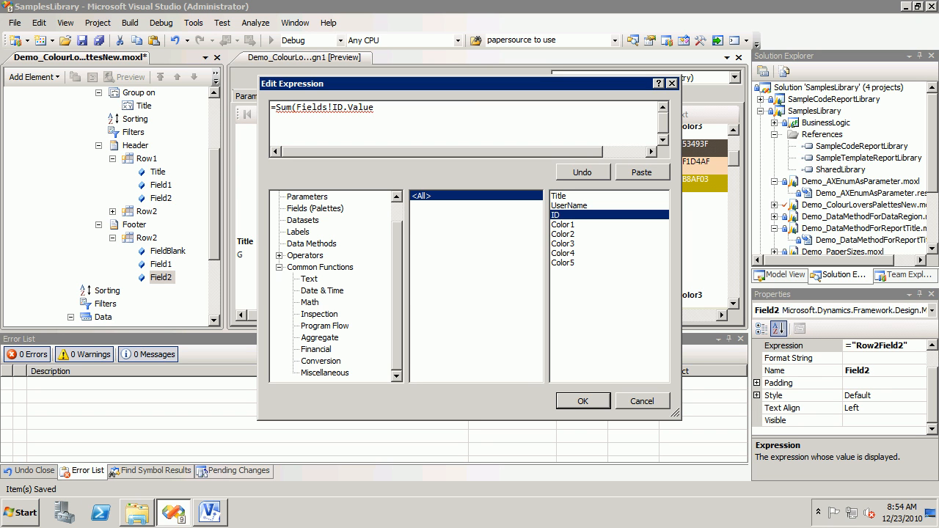
type(")")
left_click(583, 401)
left_click(304, 58)
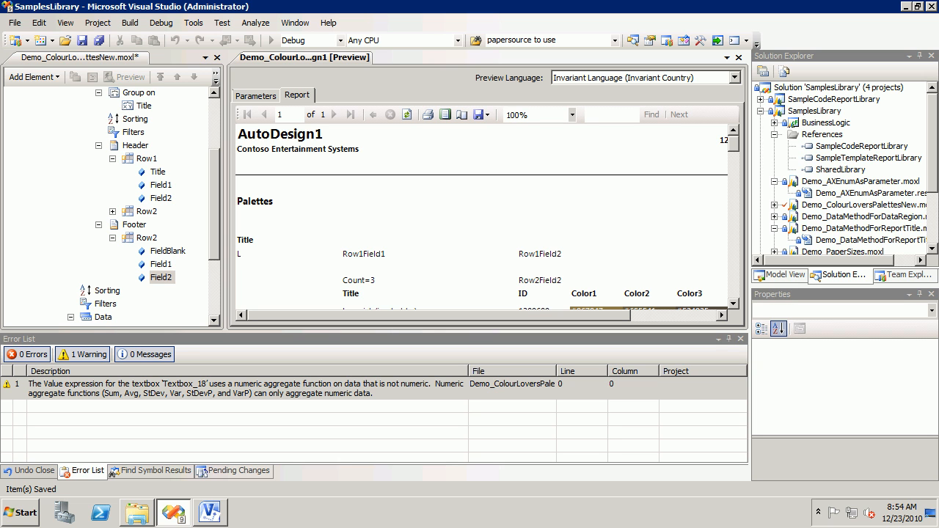
scroll(481, 216, "down", 4)
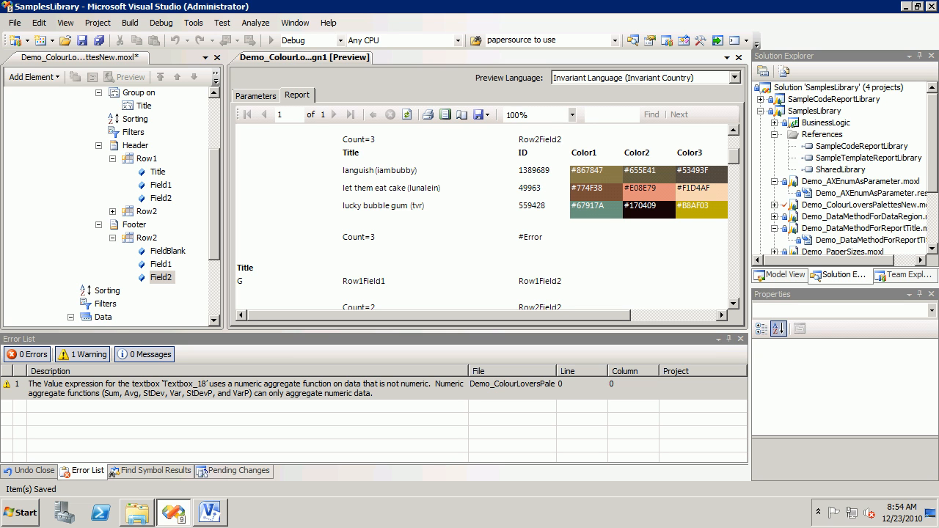
Step: Convert the ID field to an integer inside the footer Field2's sum, making the expression =Sum(Cint(Fields!ID.Value))
left_click(161, 277)
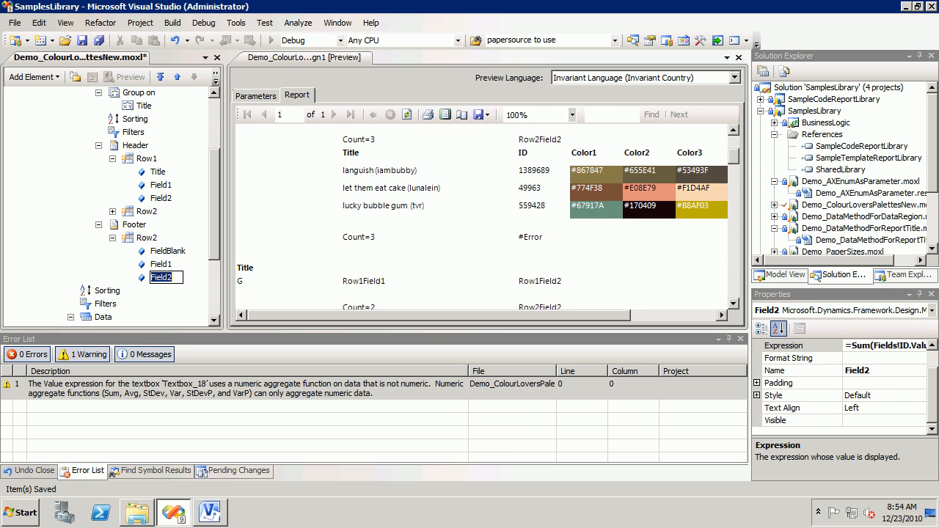
left_click(877, 345)
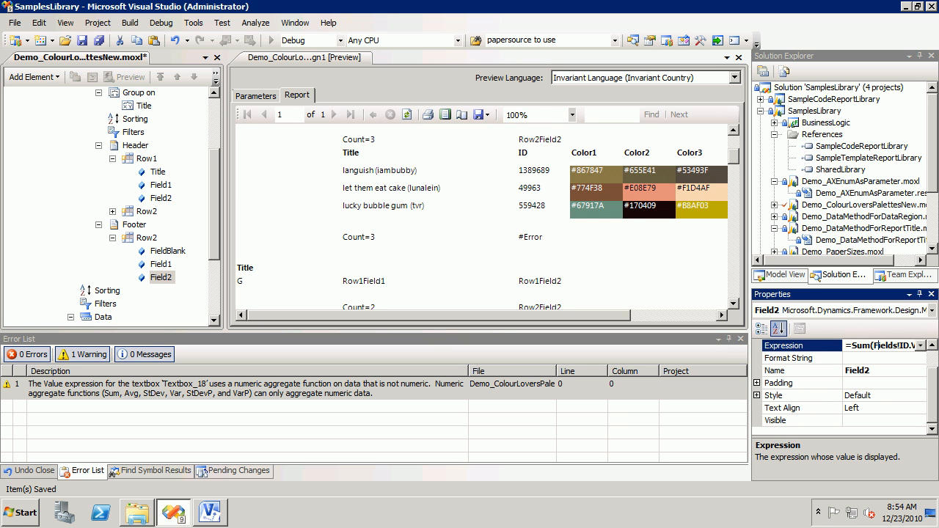
left_click(920, 345)
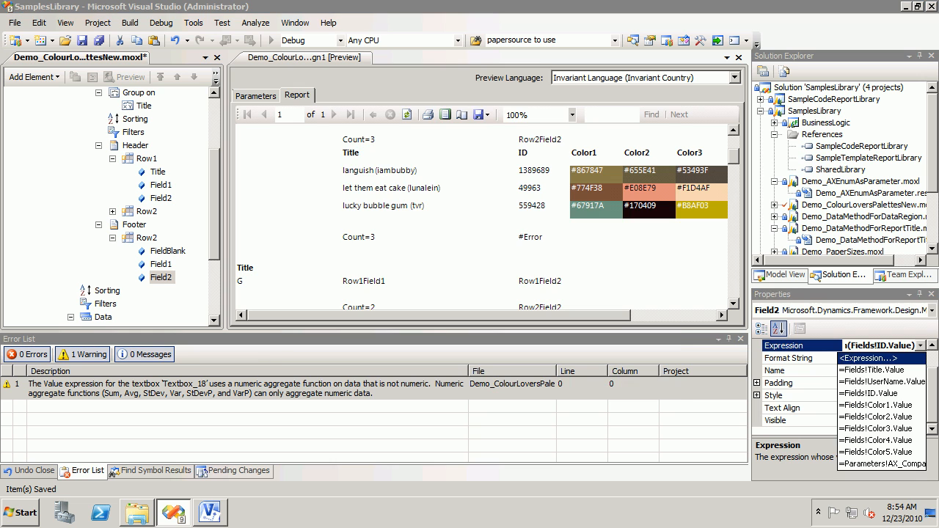
left_click(877, 358)
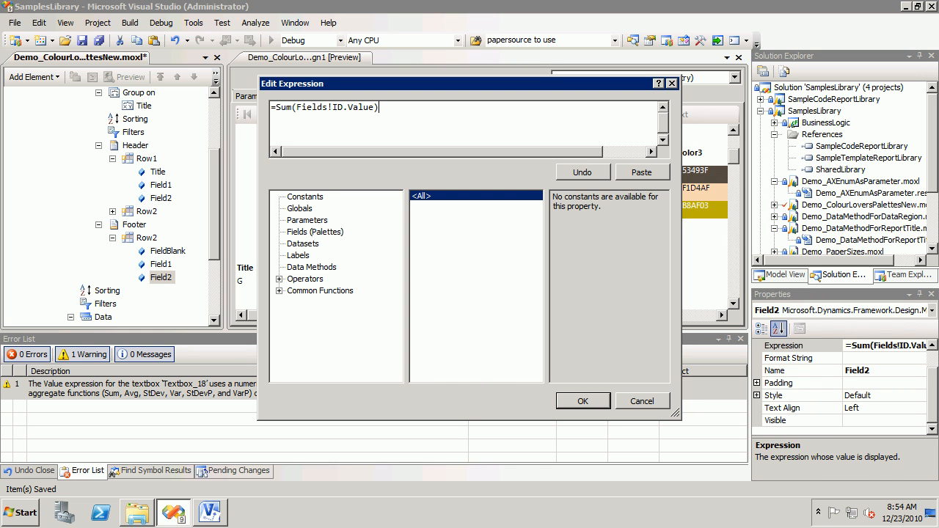
left_click(278, 291)
left_click(320, 361)
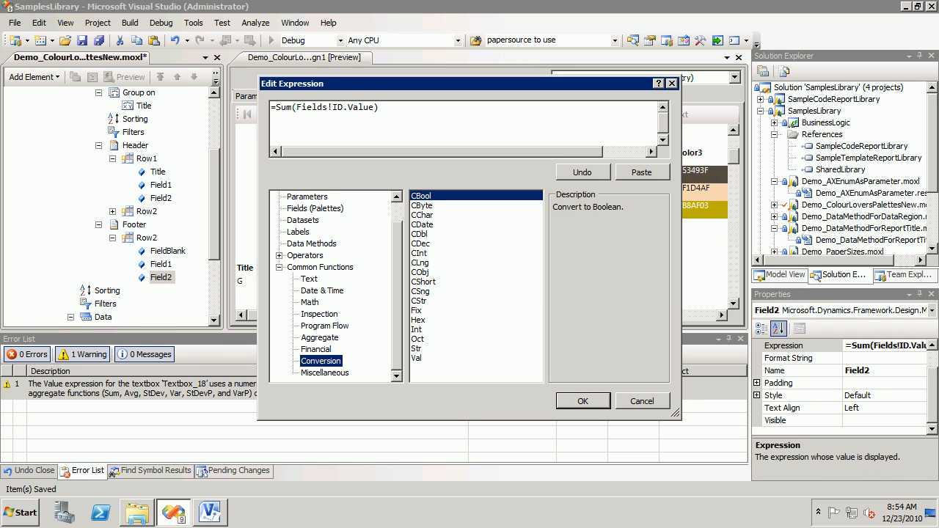
left_click(419, 253)
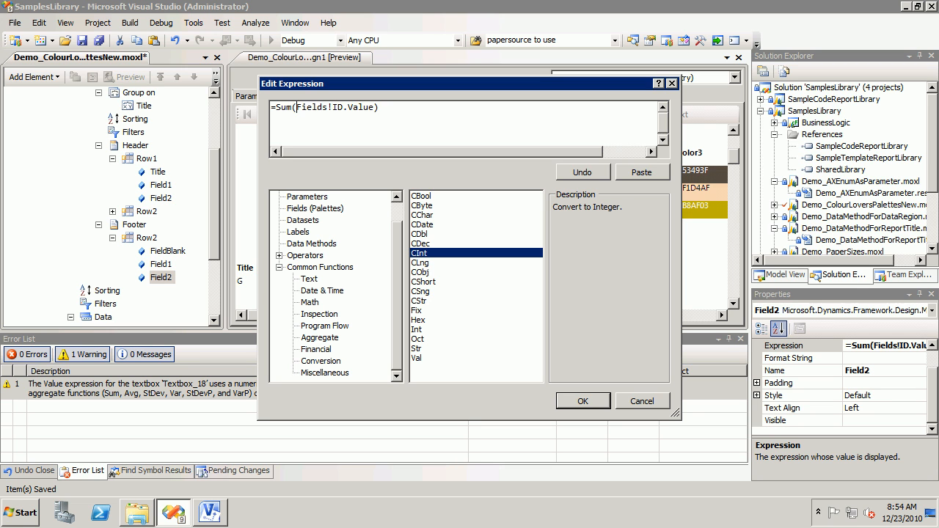
type("Ci")
type("nt(")
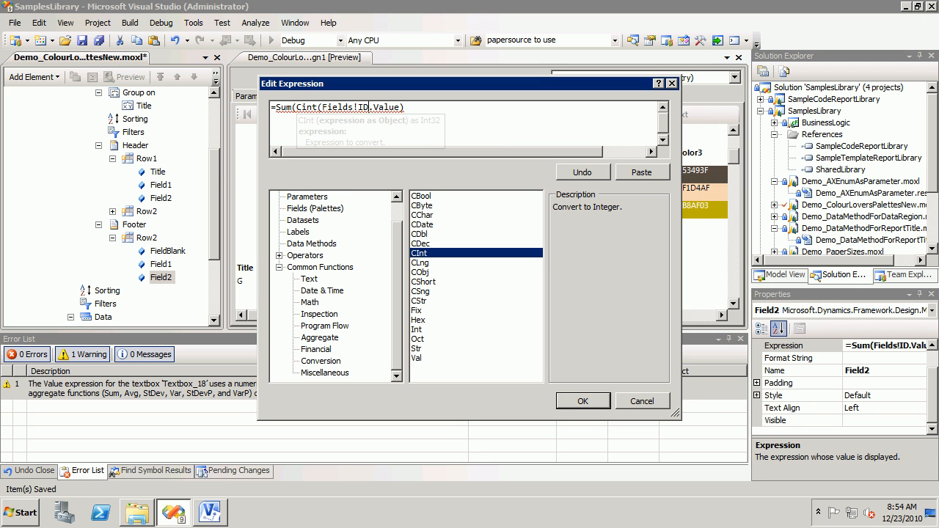
type(")")
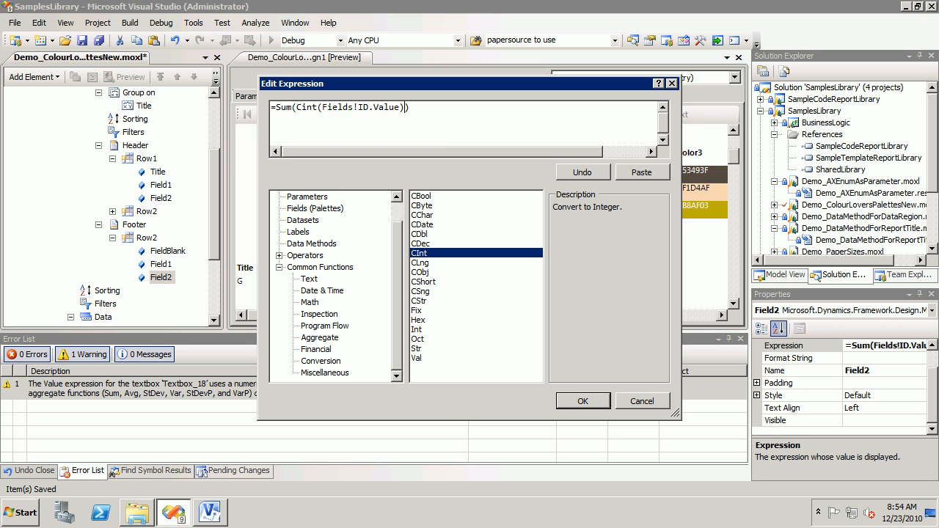
key("Return")
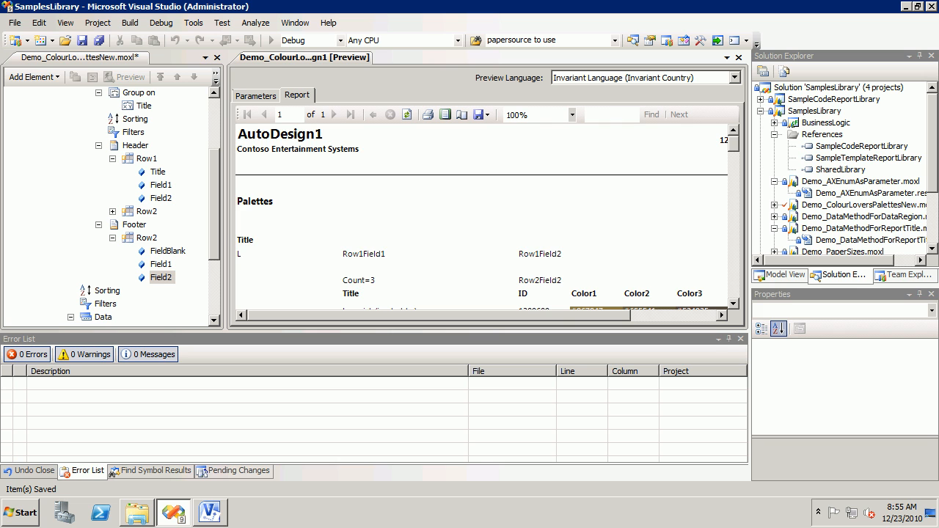
Step: Examine the ID sum in the groups' footer rows in the regenerated report preview
left_click(733, 303)
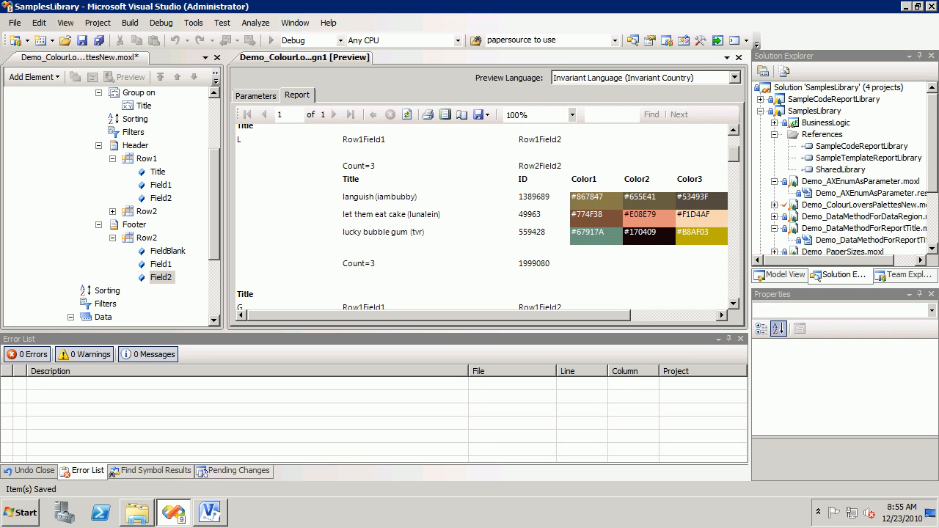
scroll(488, 217, "down", 1)
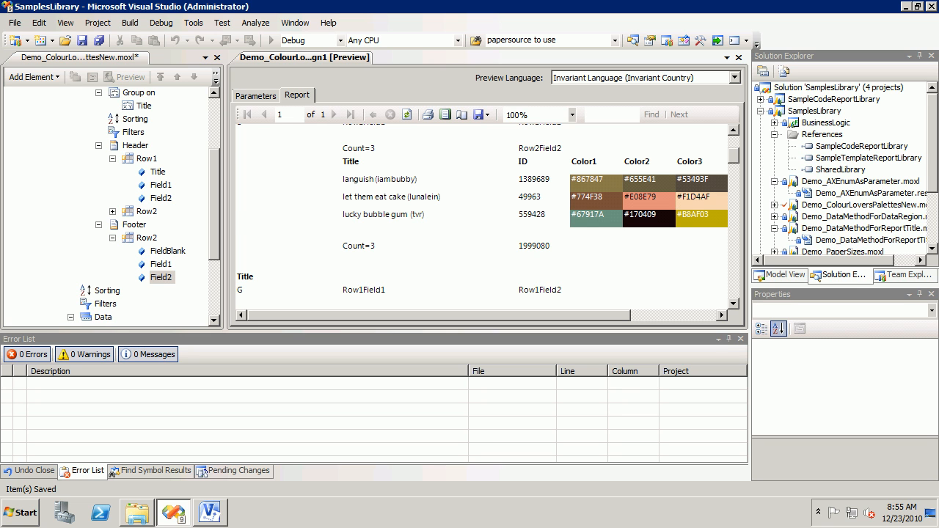
scroll(488, 216, "up", 5)
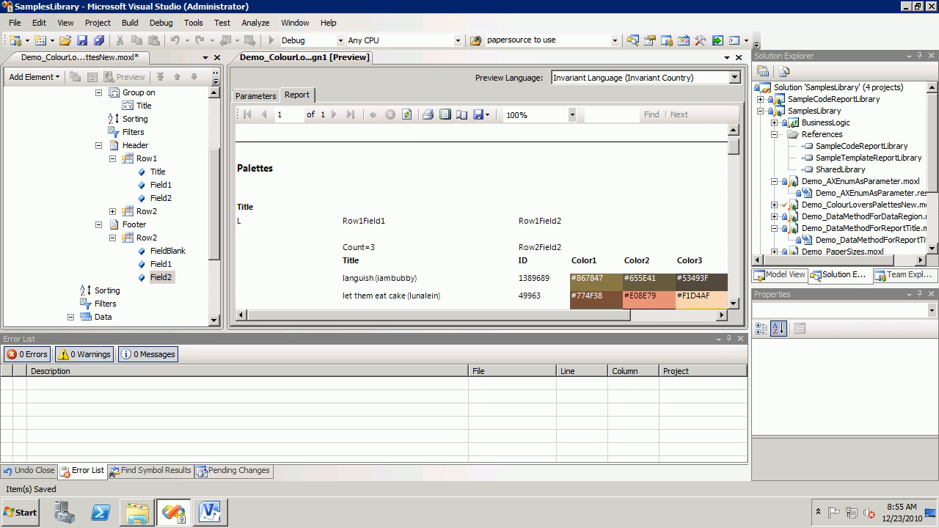
scroll(488, 216, "down", 9)
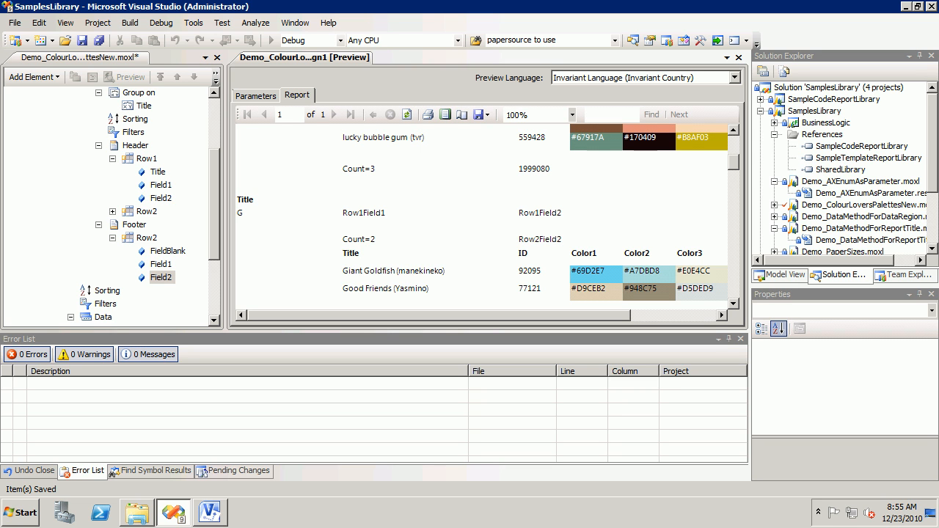